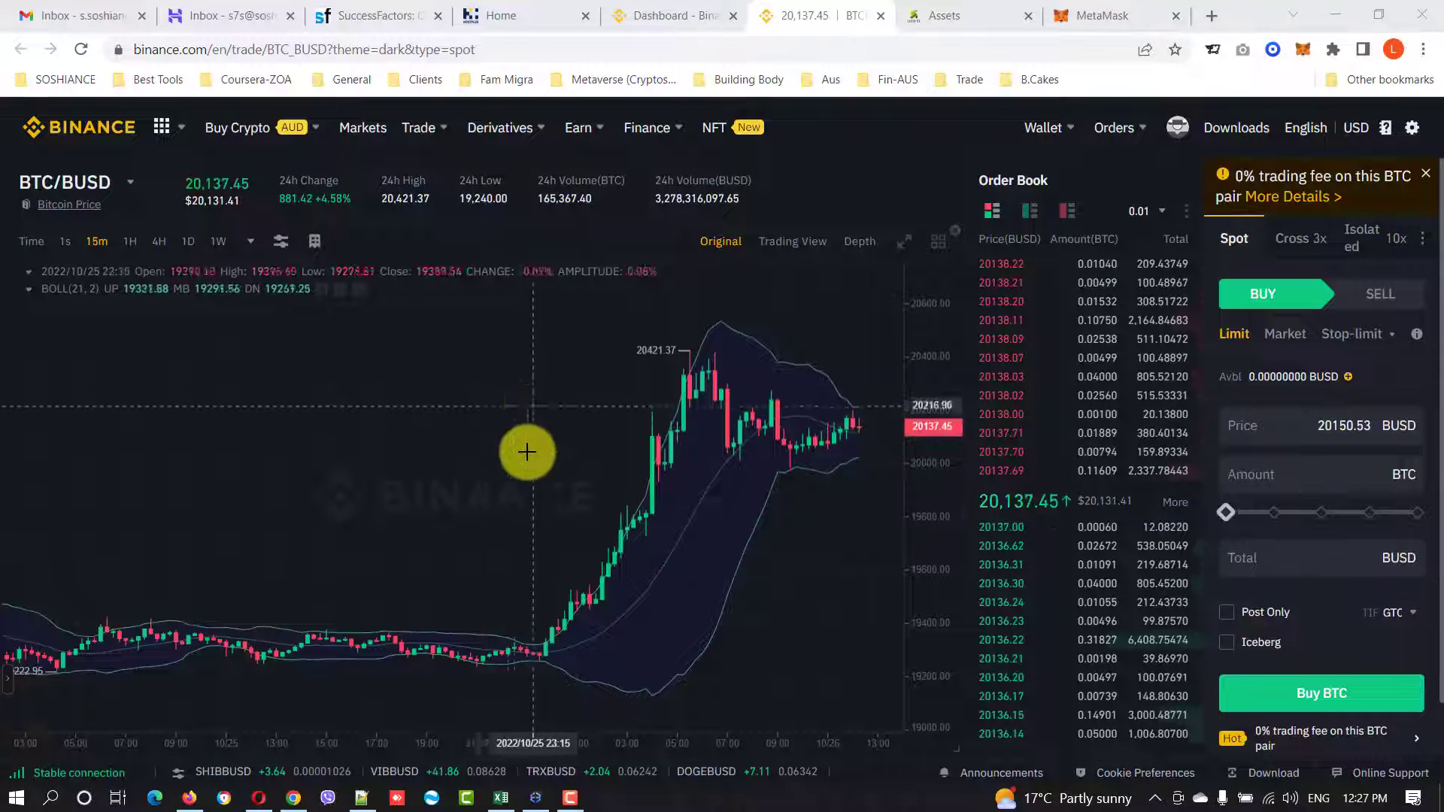
# Cycle through the open windows and return to the Binance browser window.
pyautogui.hotkey('alt', 'Tab')
pyautogui.press('Tab')
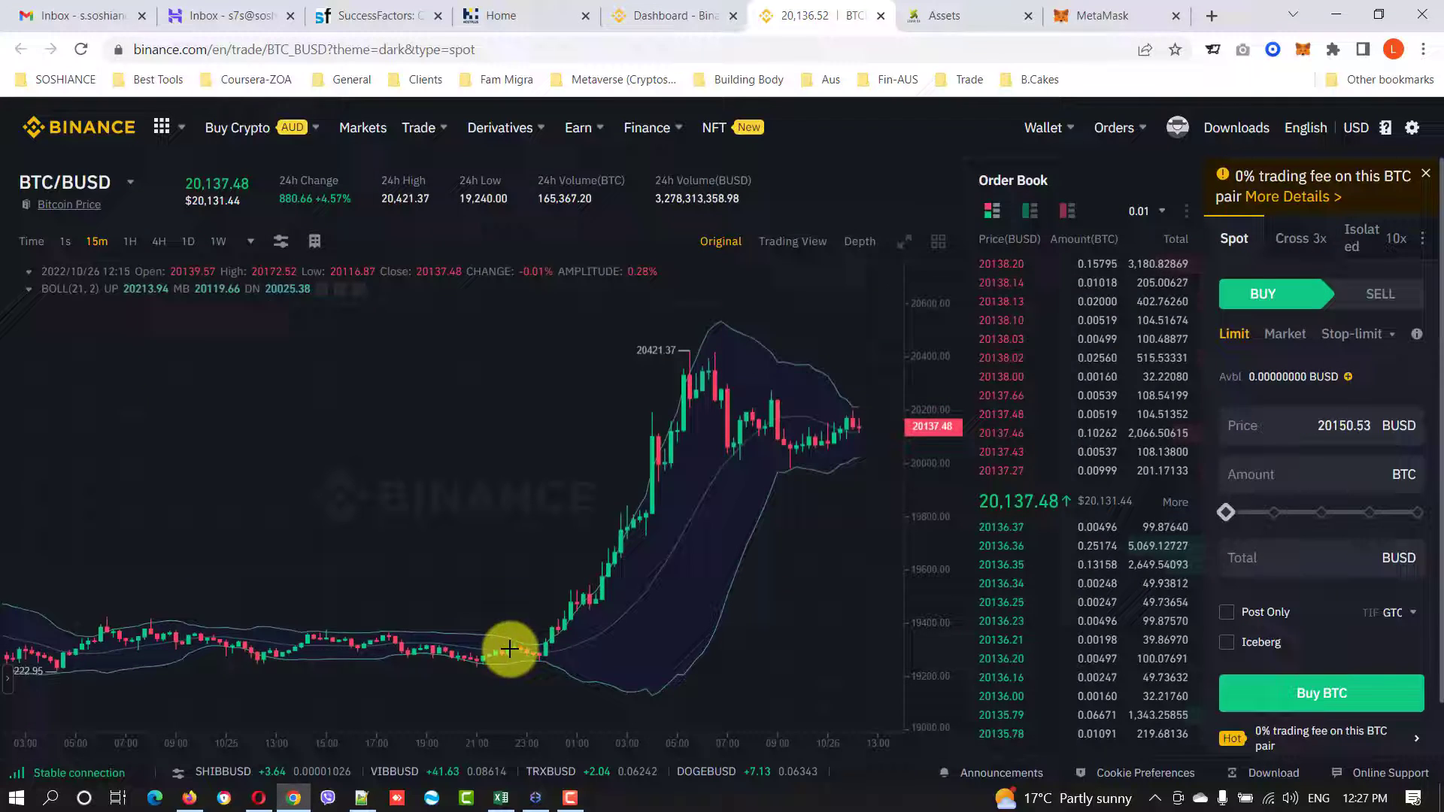
pyautogui.hotkey('alt', 'Tab')
pyautogui.press('Tab')
pyautogui.press('Tab')
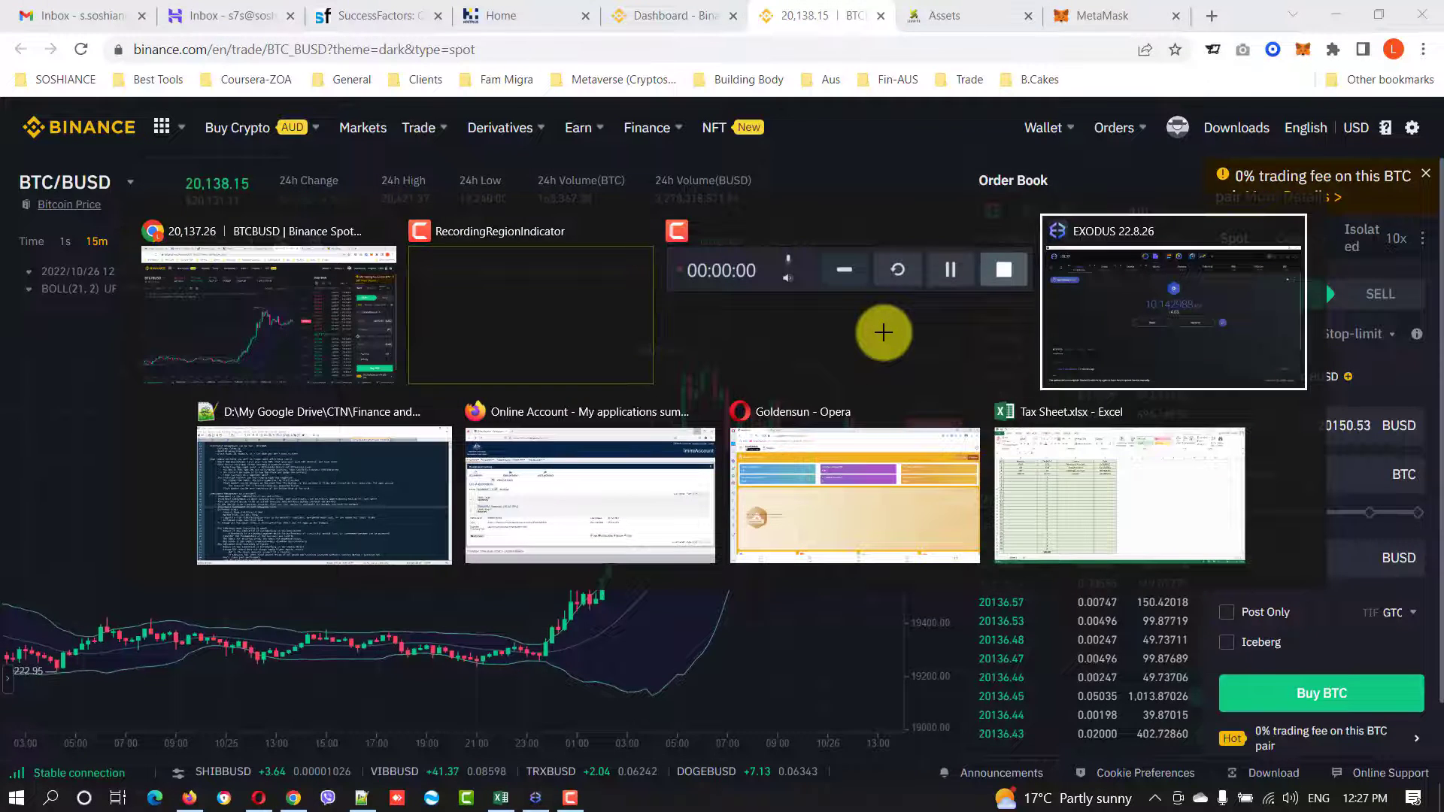
pyautogui.hotkey('alt', 'Tab')
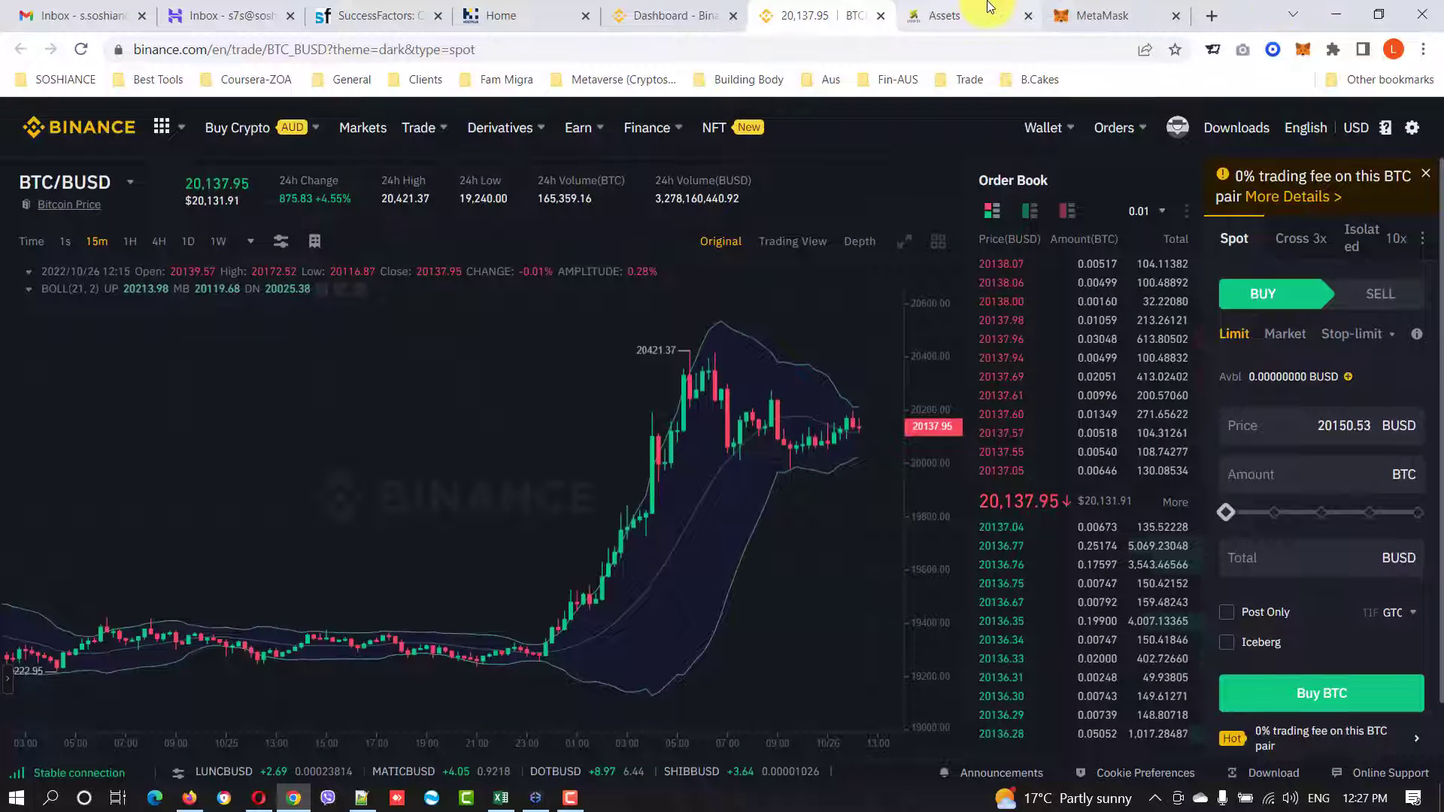
# In MetaMask, start a send of the 0.0059 ETH balance from the ETH asset page.
pyautogui.click(970, 13)
pyautogui.click(1117, 9)
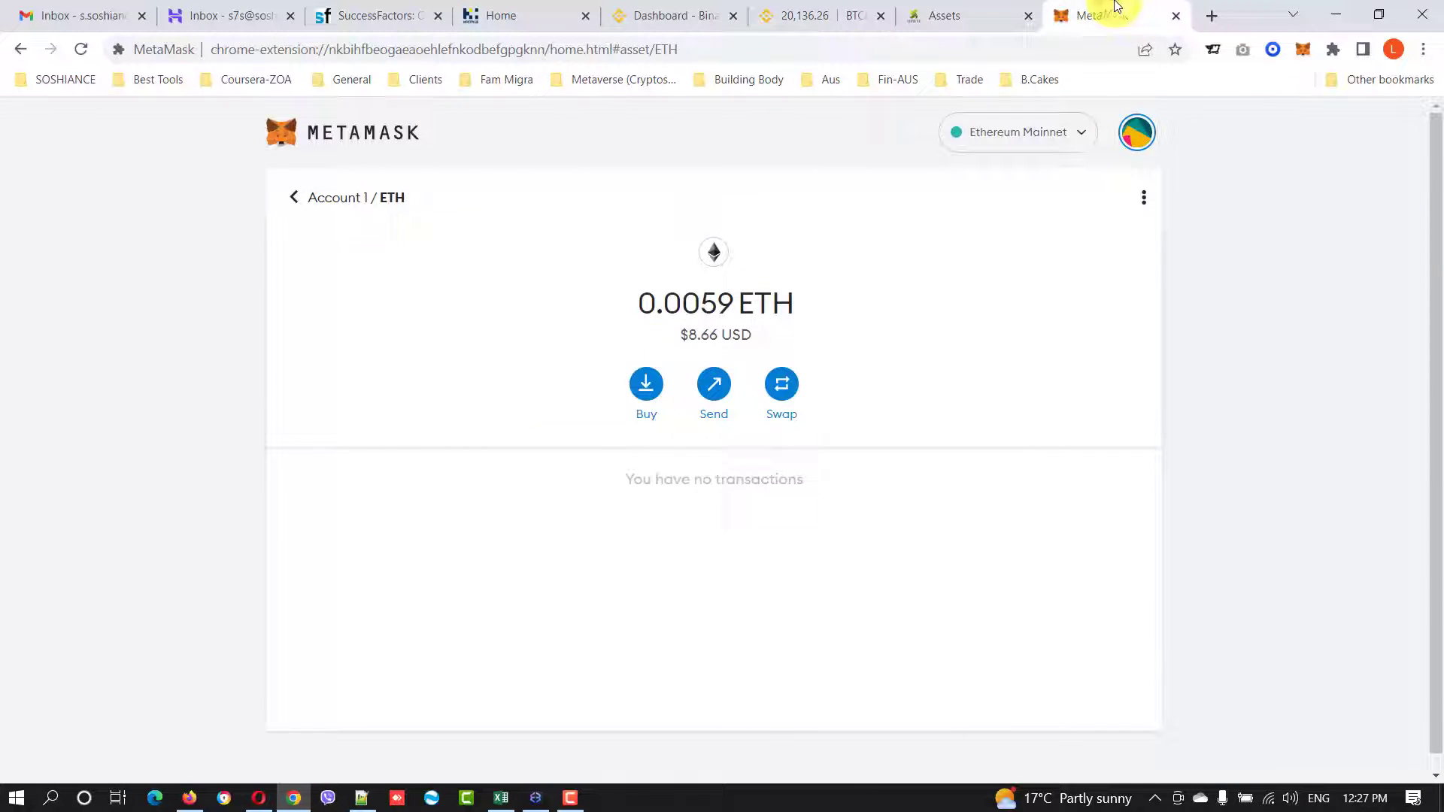
pyautogui.click(715, 388)
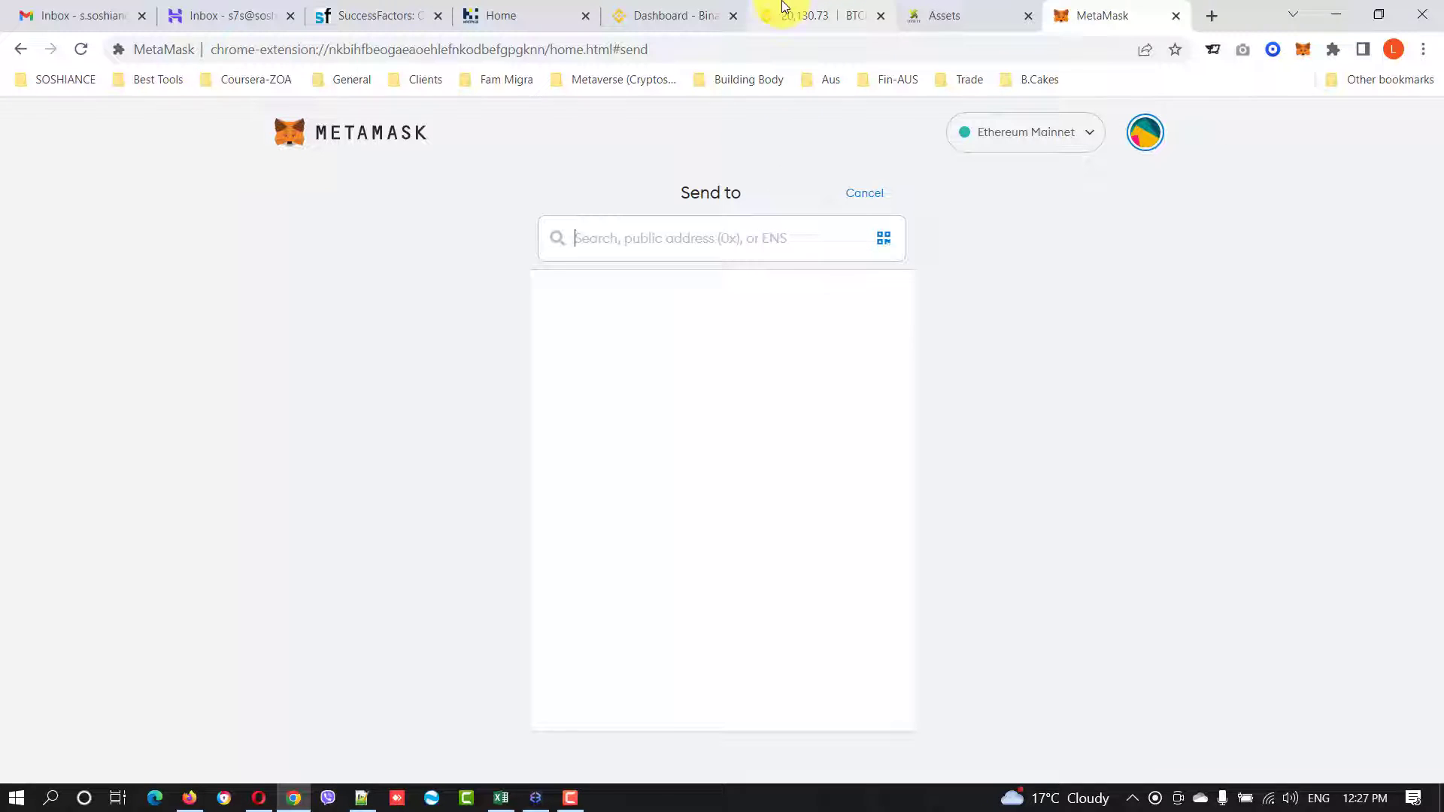
# Open Binance's Fiat and Spot wallet and scroll down to the ETH row.
pyautogui.click(686, 11)
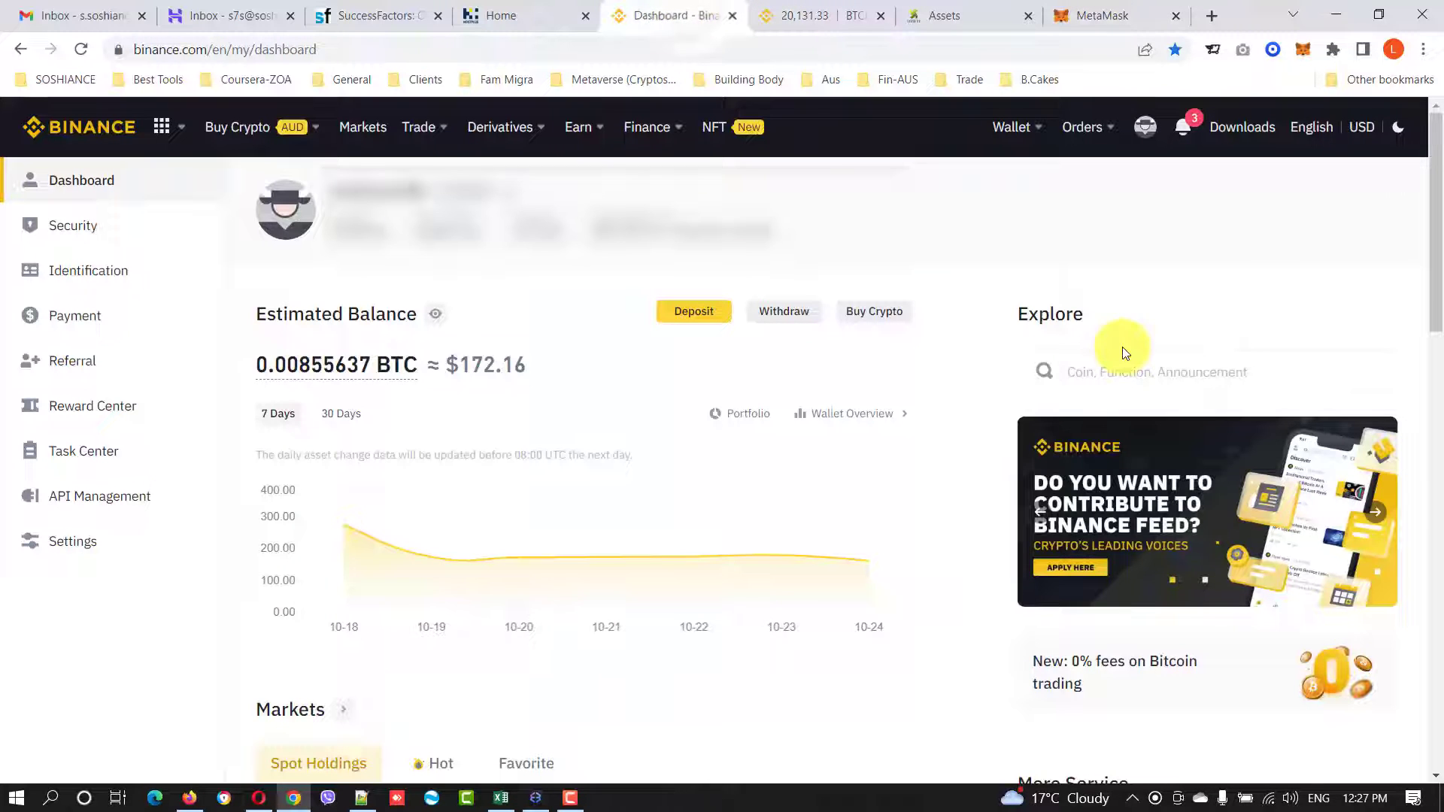
pyautogui.moveTo(1036, 134)
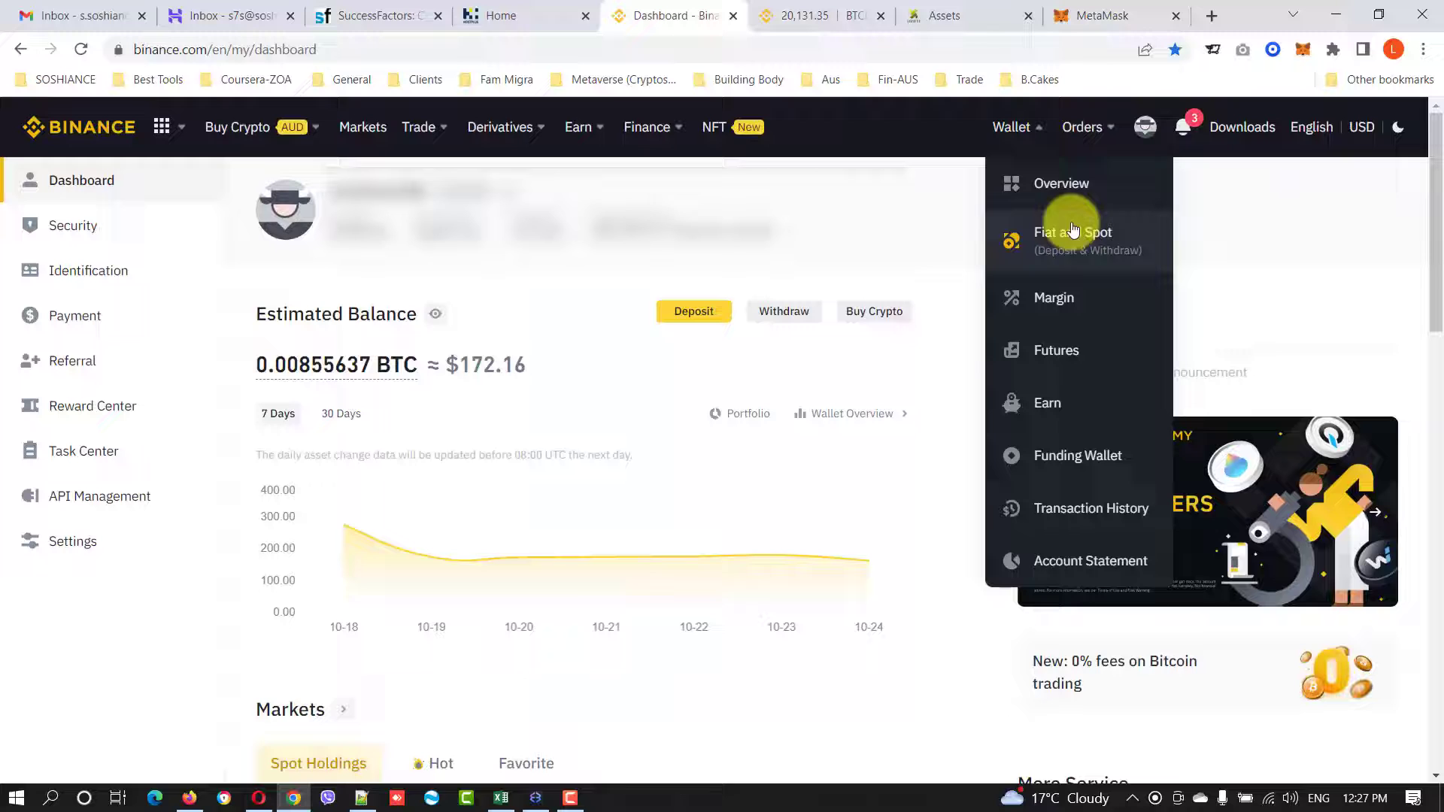
pyautogui.click(1084, 255)
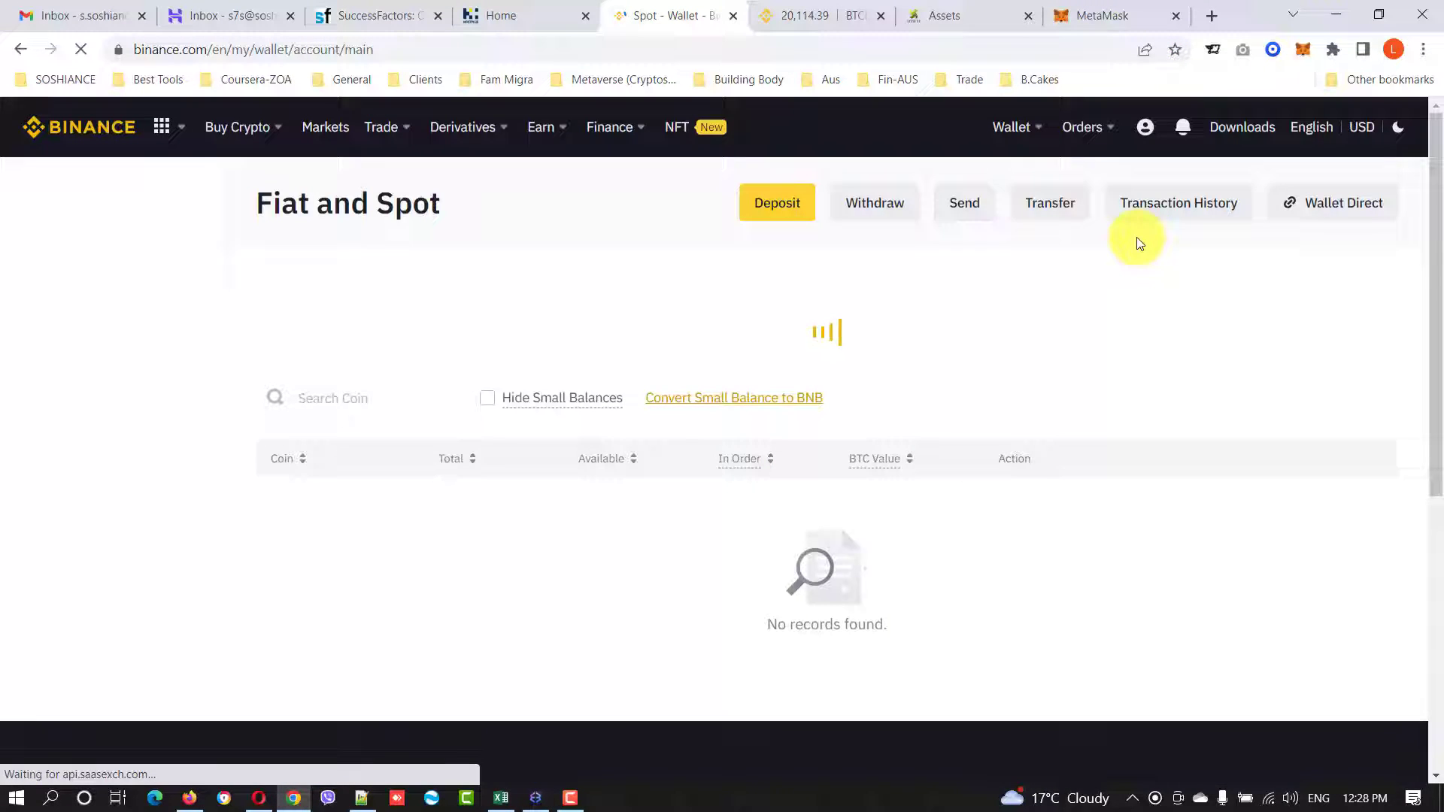
pyautogui.moveTo(1431, 226); pyautogui.dragTo(1431, 306)
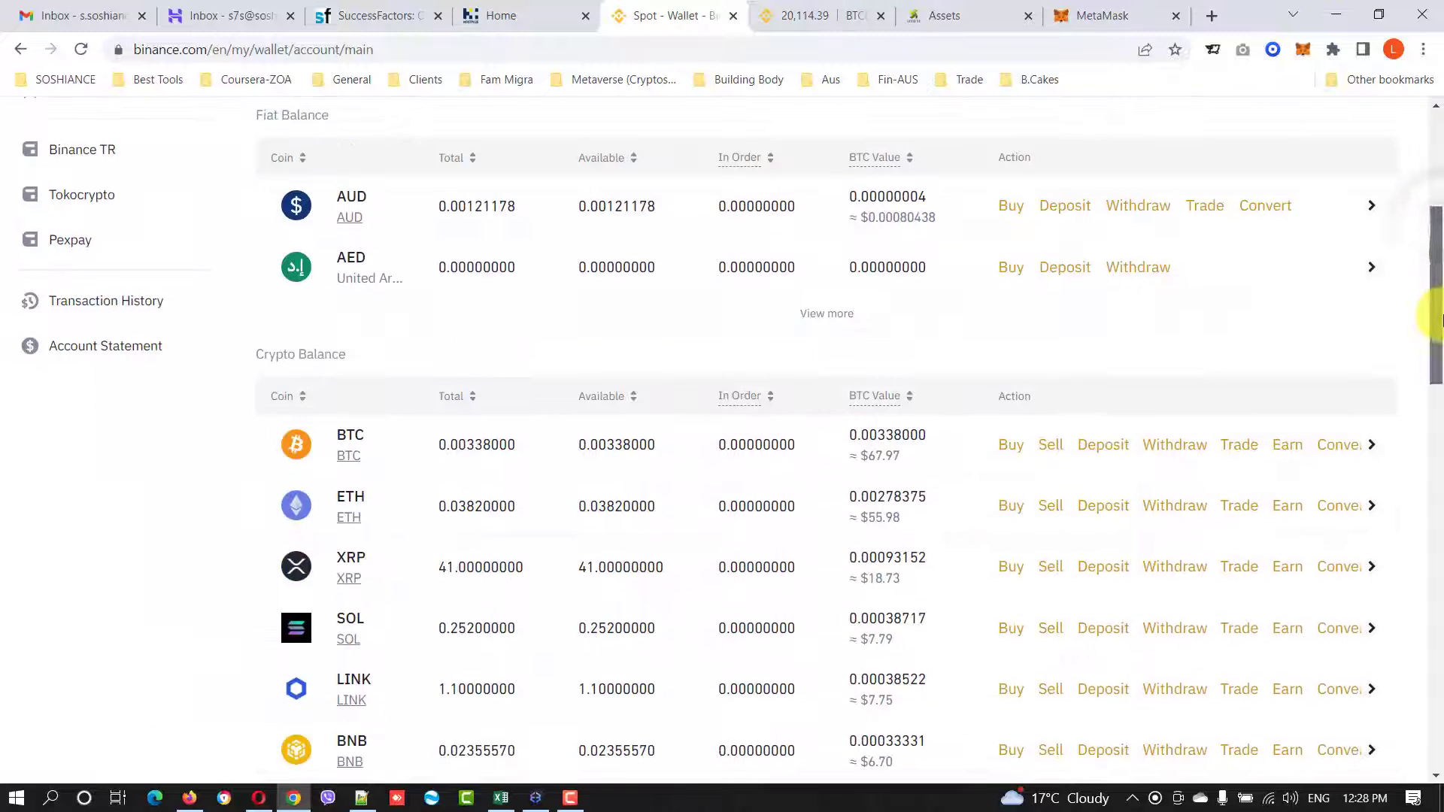
pyautogui.scroll(-1, 1438, 323)
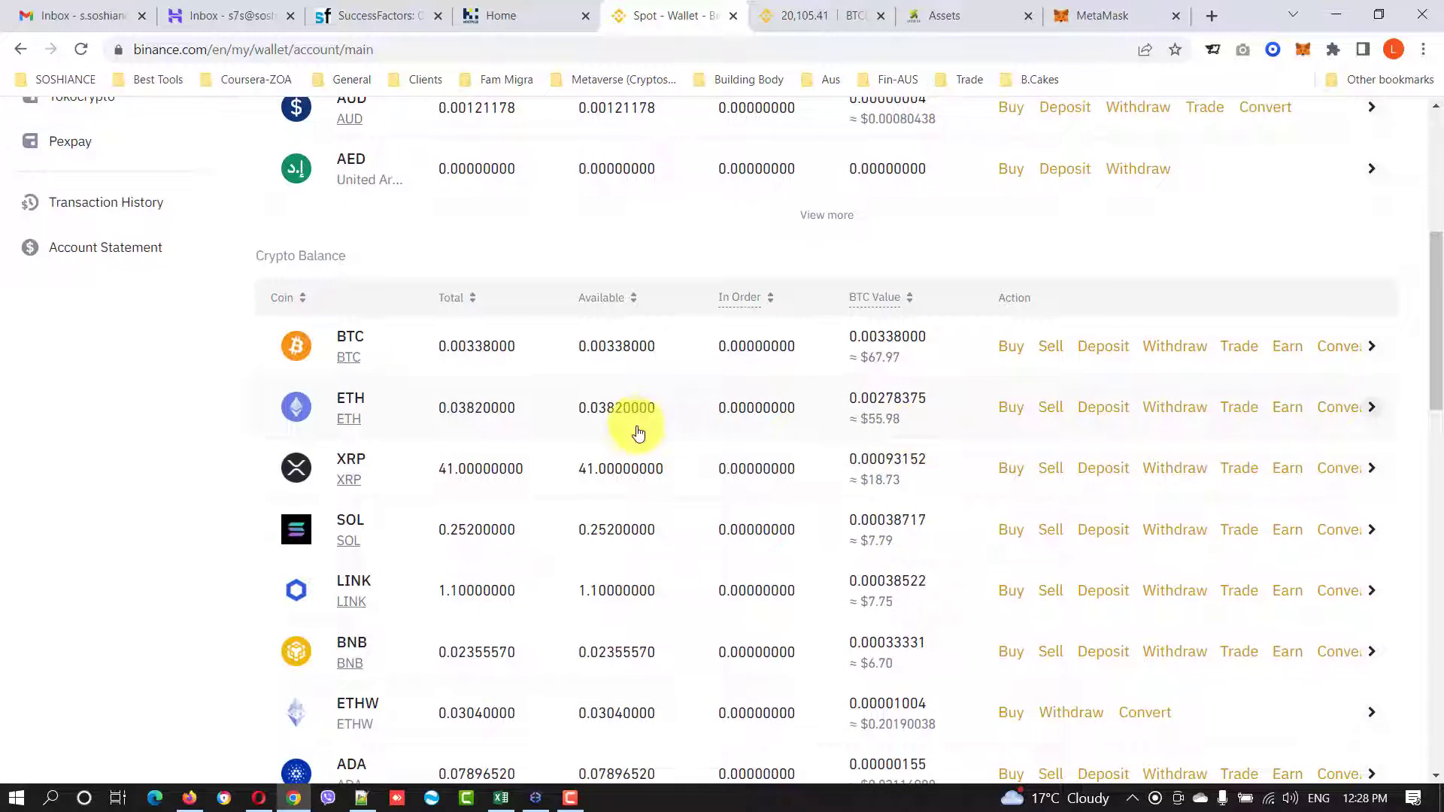
# Deposit ETH on the Ethereum (ERC20) network and get the deposit address.
pyautogui.click(1104, 409)
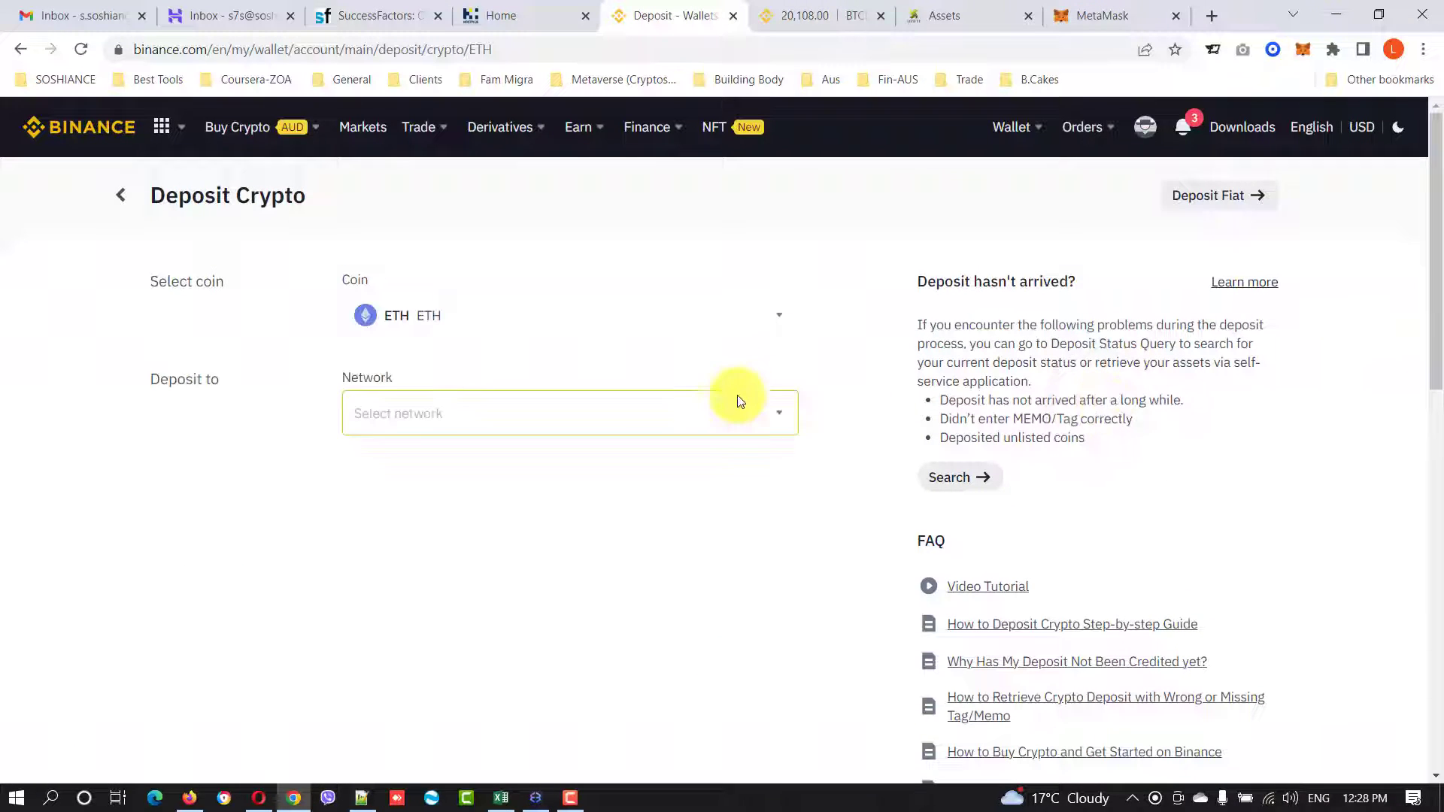
pyautogui.click(787, 412)
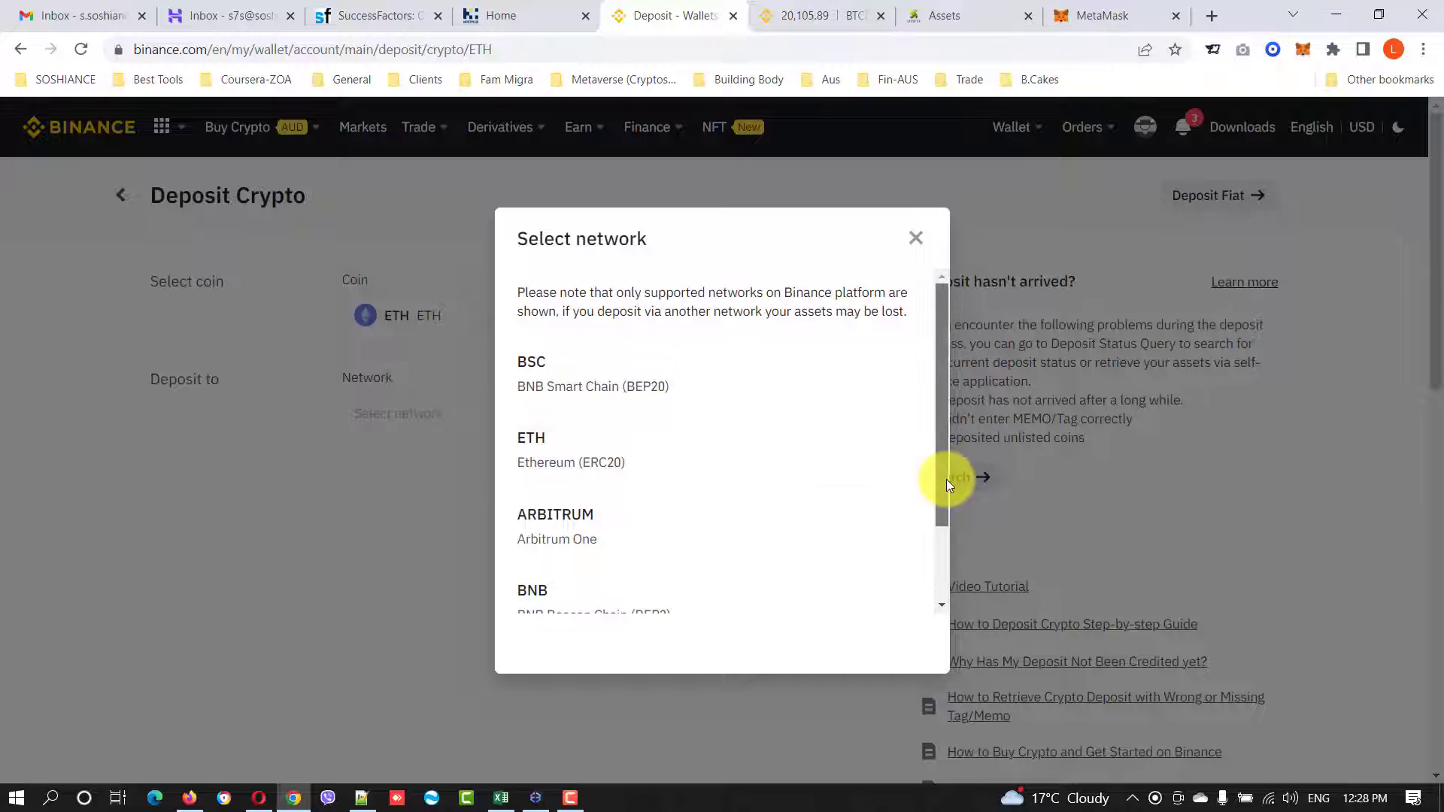
pyautogui.moveTo(946, 480); pyautogui.dragTo(951, 509)
pyautogui.click(689, 419)
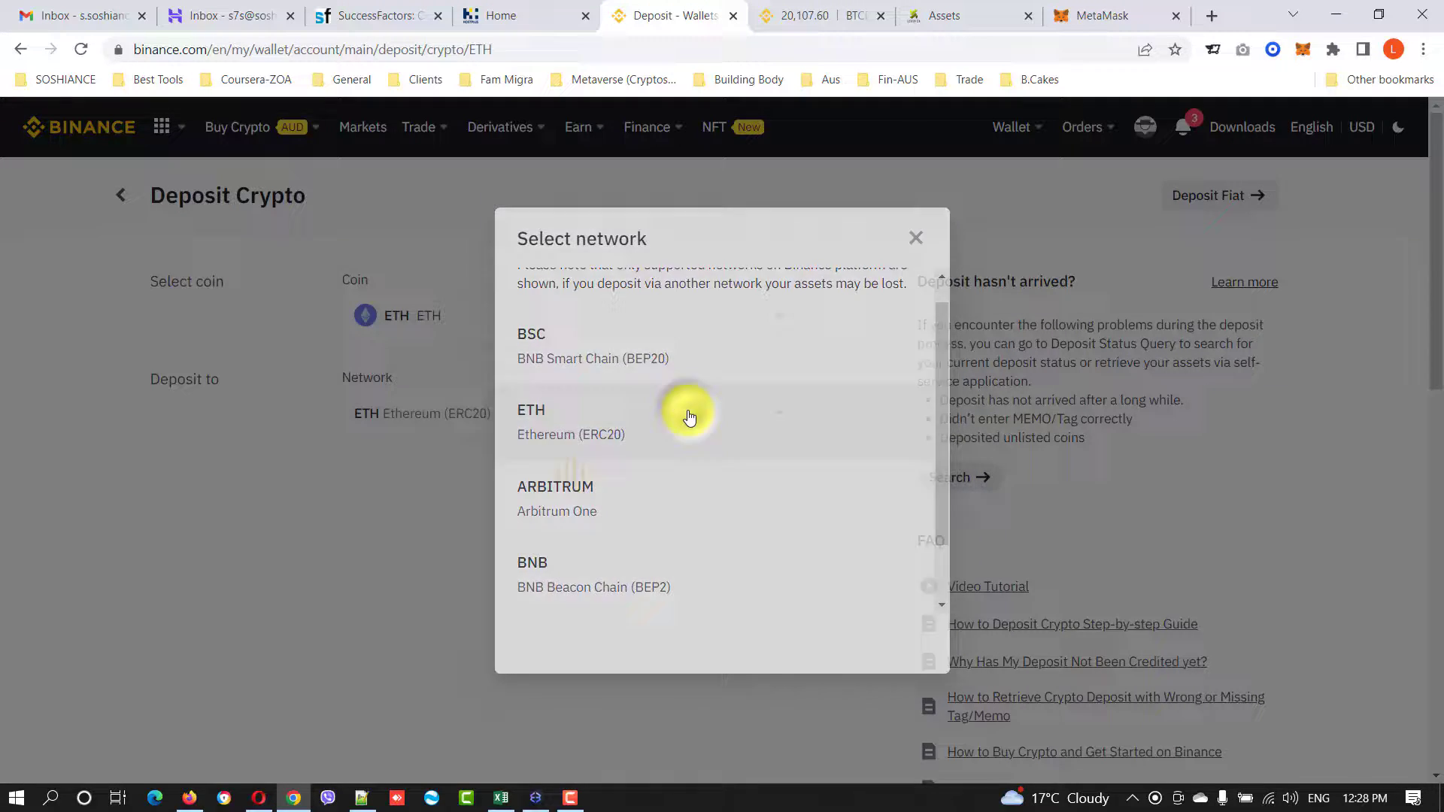
pyautogui.click(640, 591)
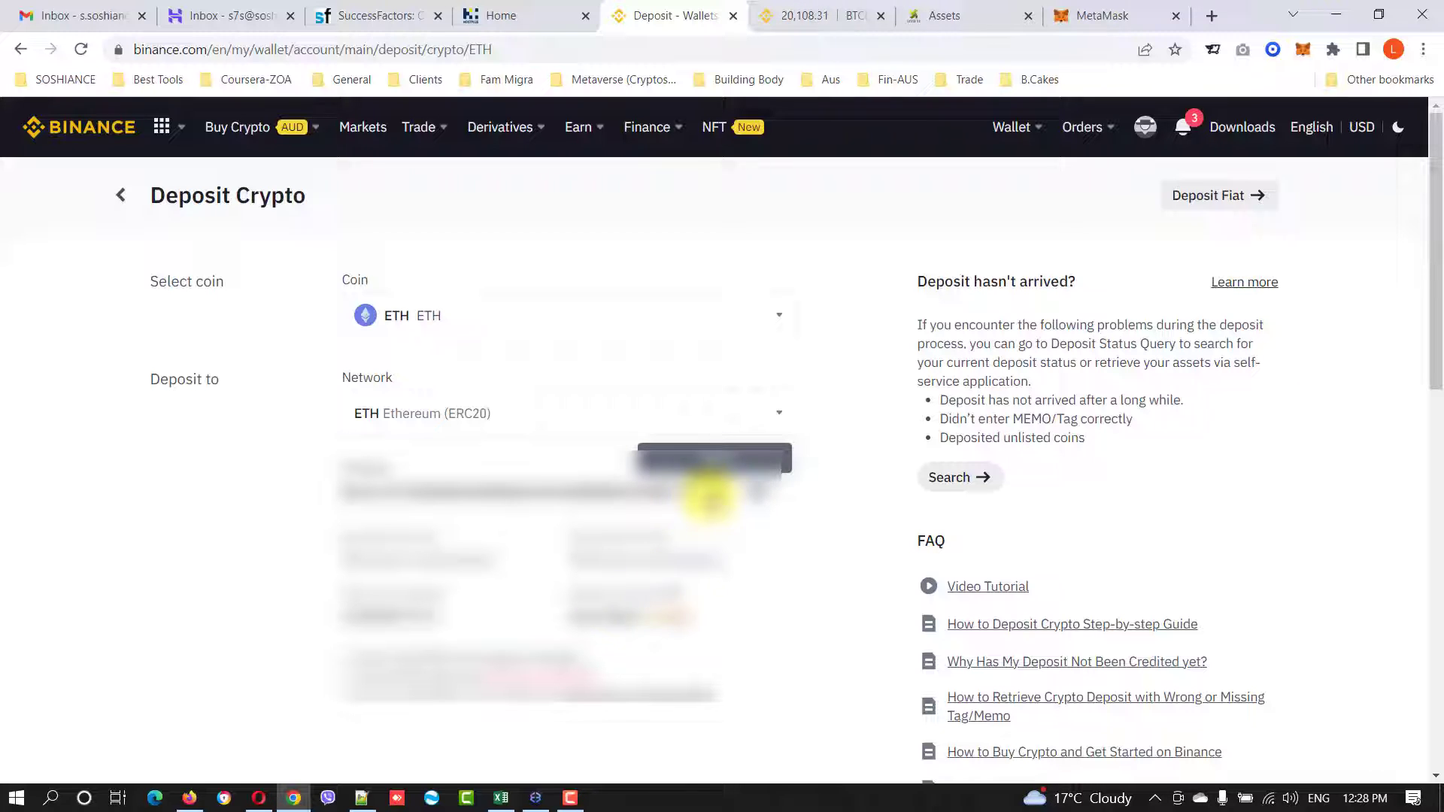
# Paste the Binance address in MetaMask and confirm a Max send of 0.00559942 ETH.
pyautogui.click(1106, 12)
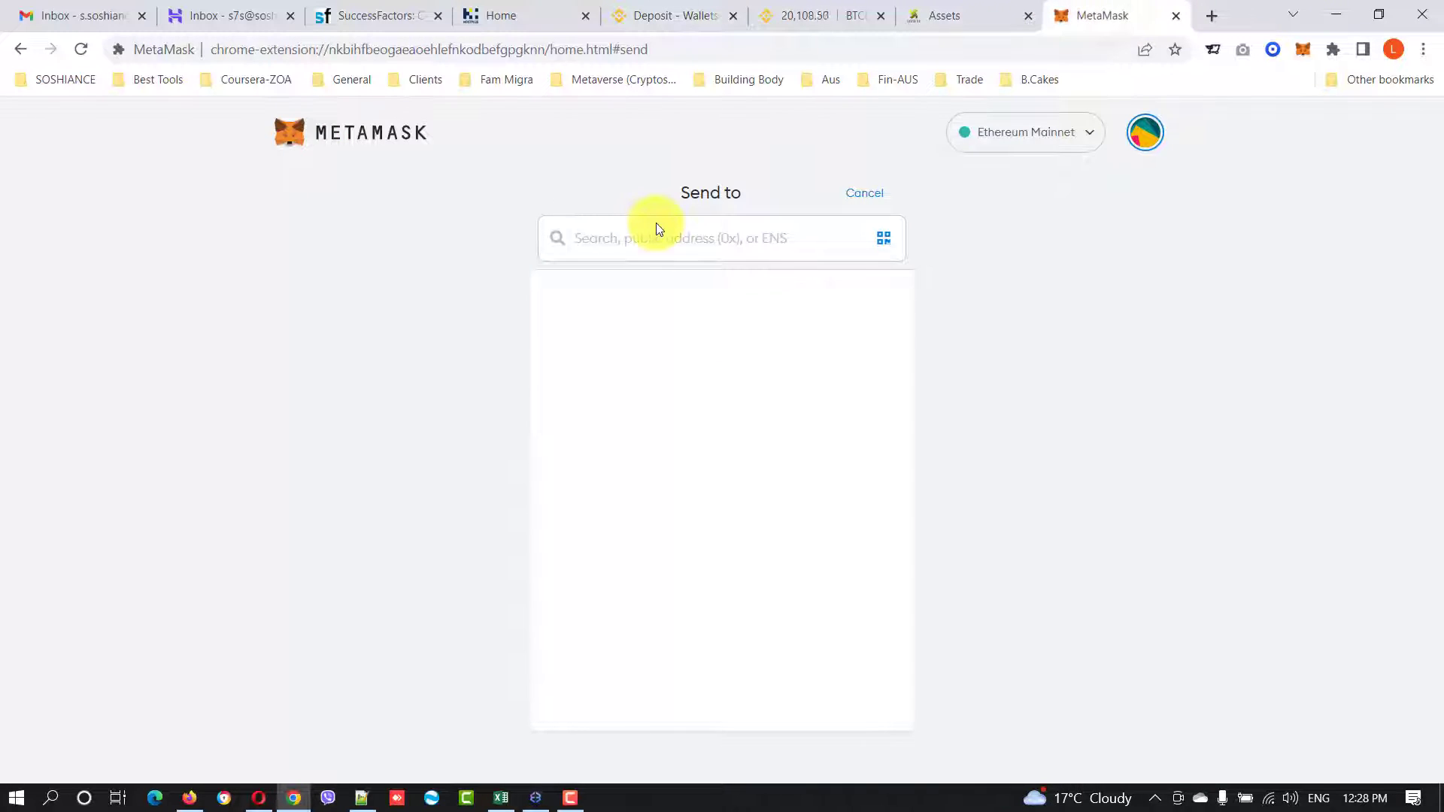
pyautogui.click(696, 235)
pyautogui.hotkey('ctrl', 'v')
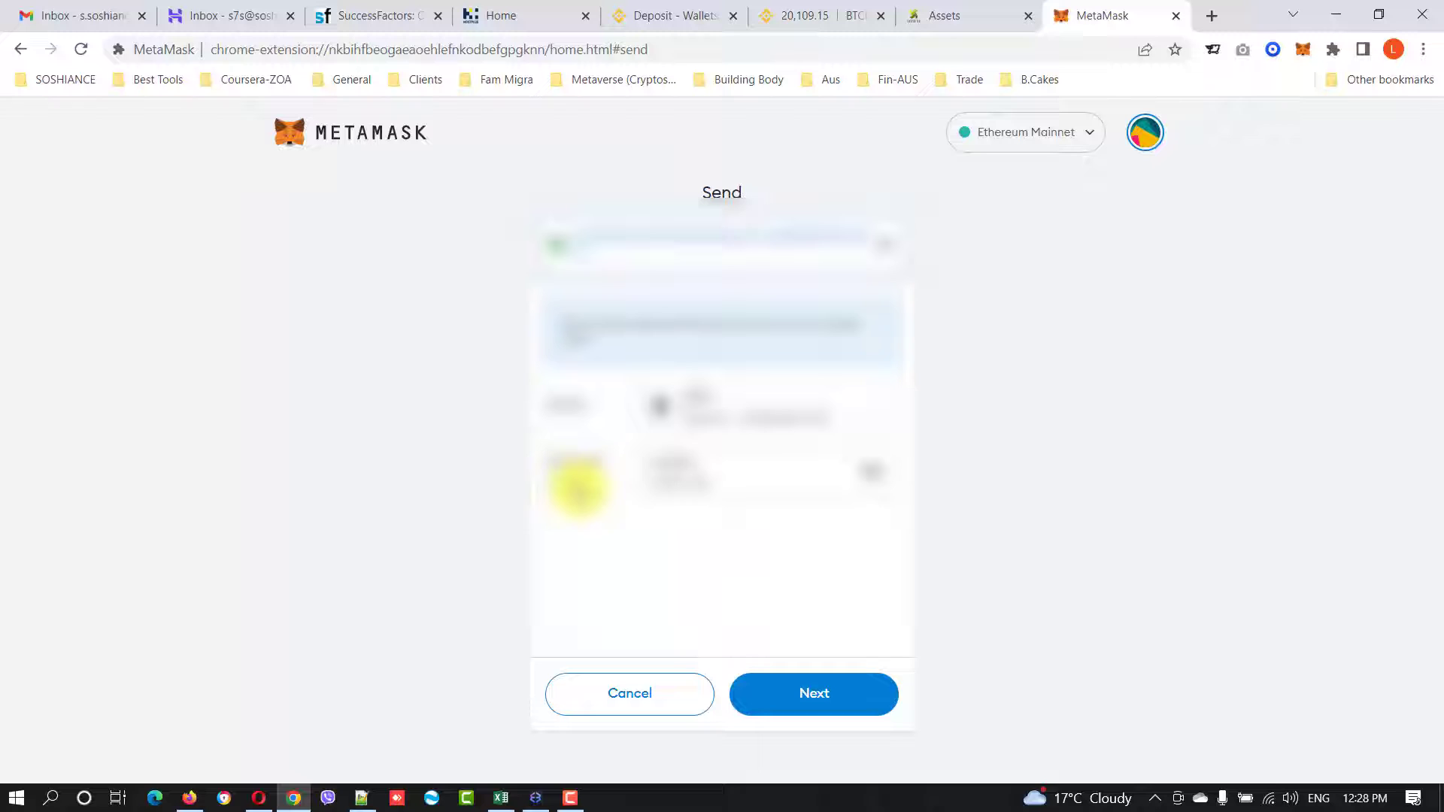
pyautogui.click(574, 482)
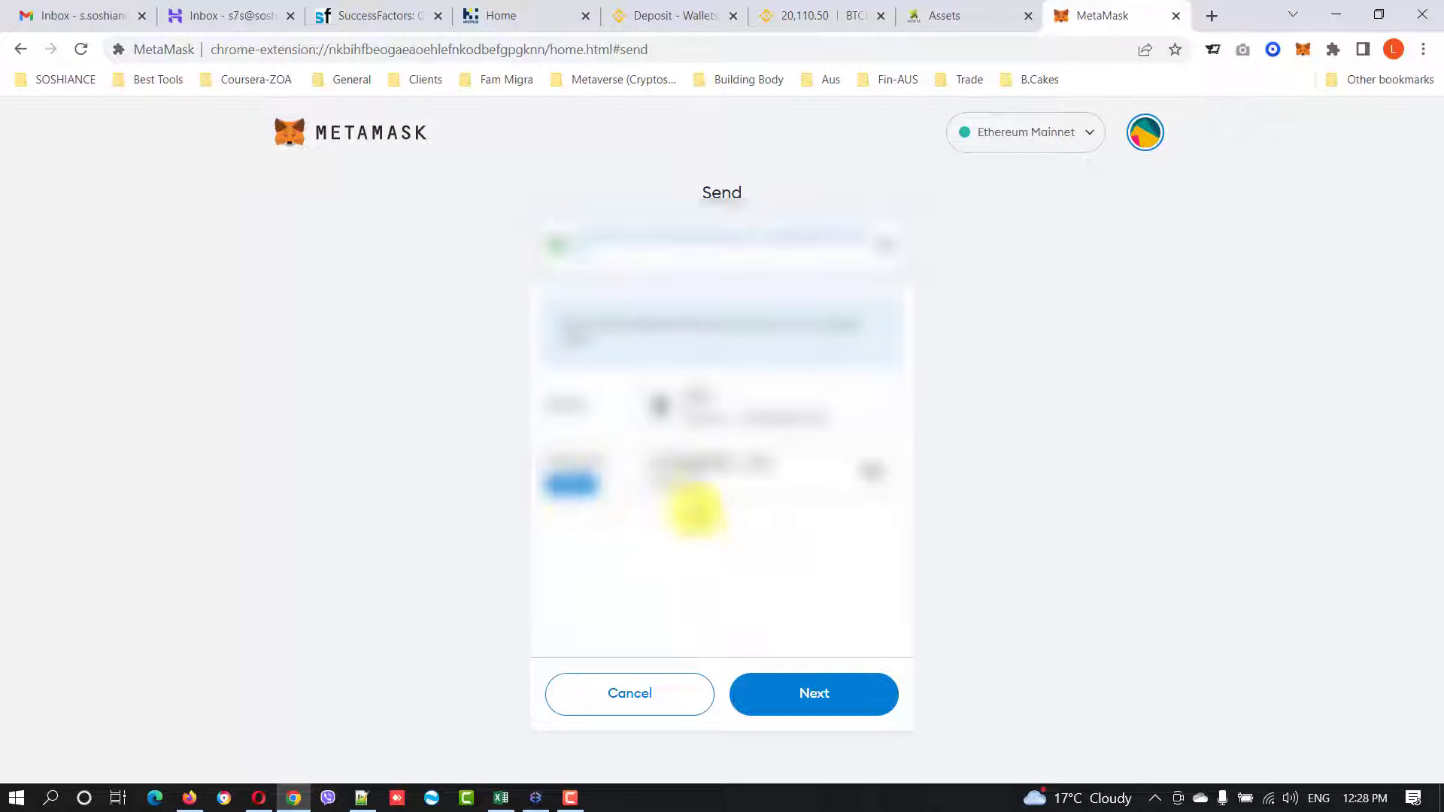
pyautogui.click(844, 700)
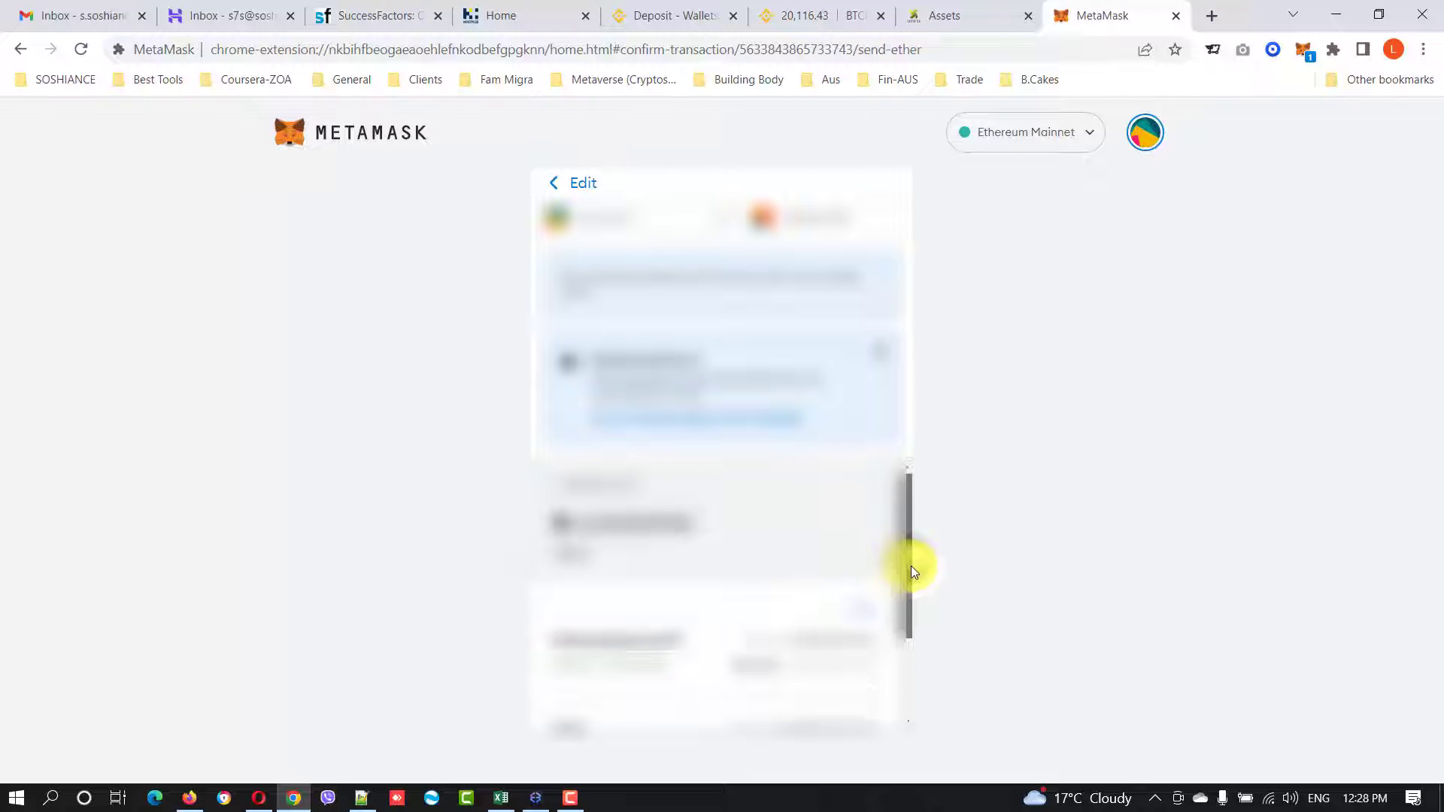
pyautogui.moveTo(910, 565); pyautogui.dragTo(911, 688)
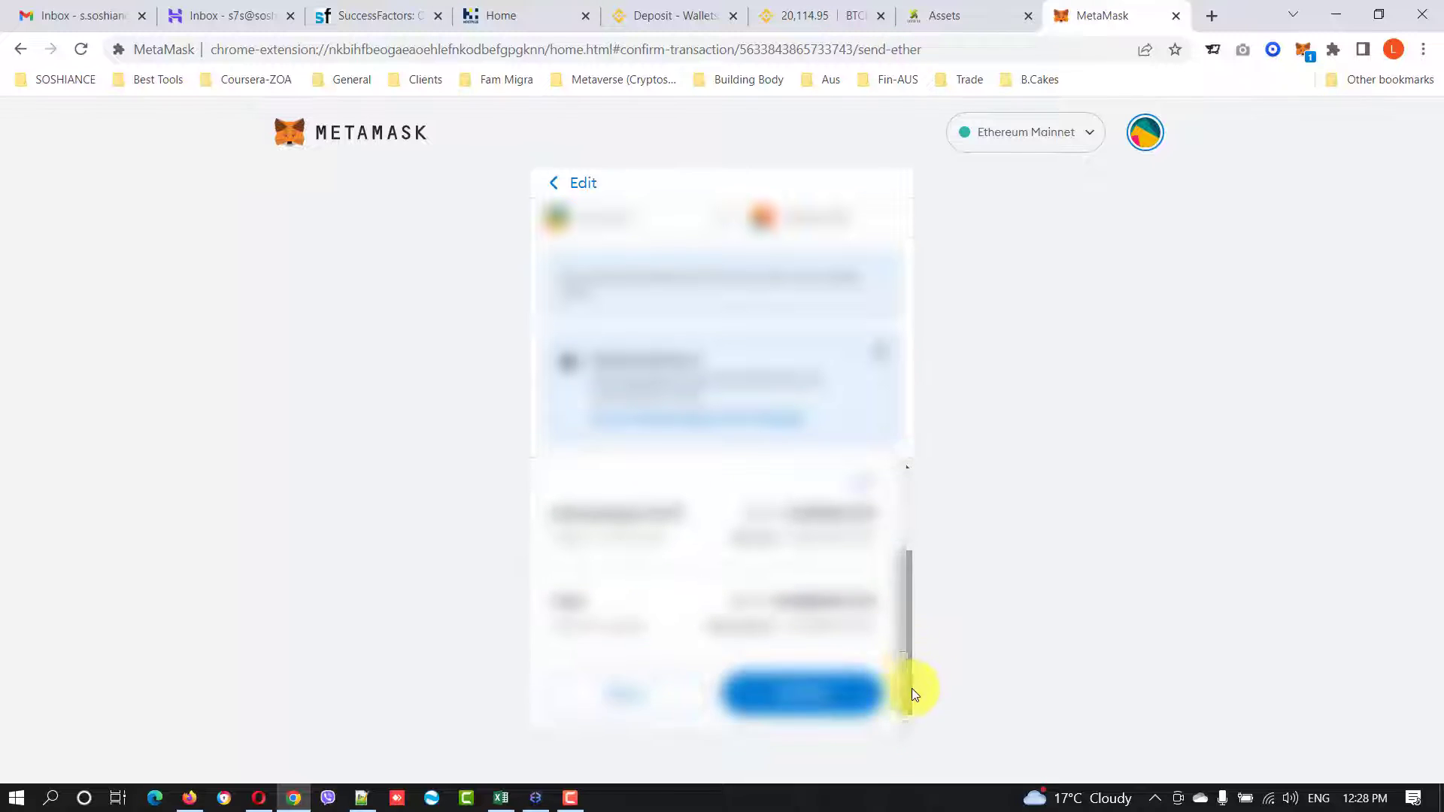
pyautogui.click(848, 704)
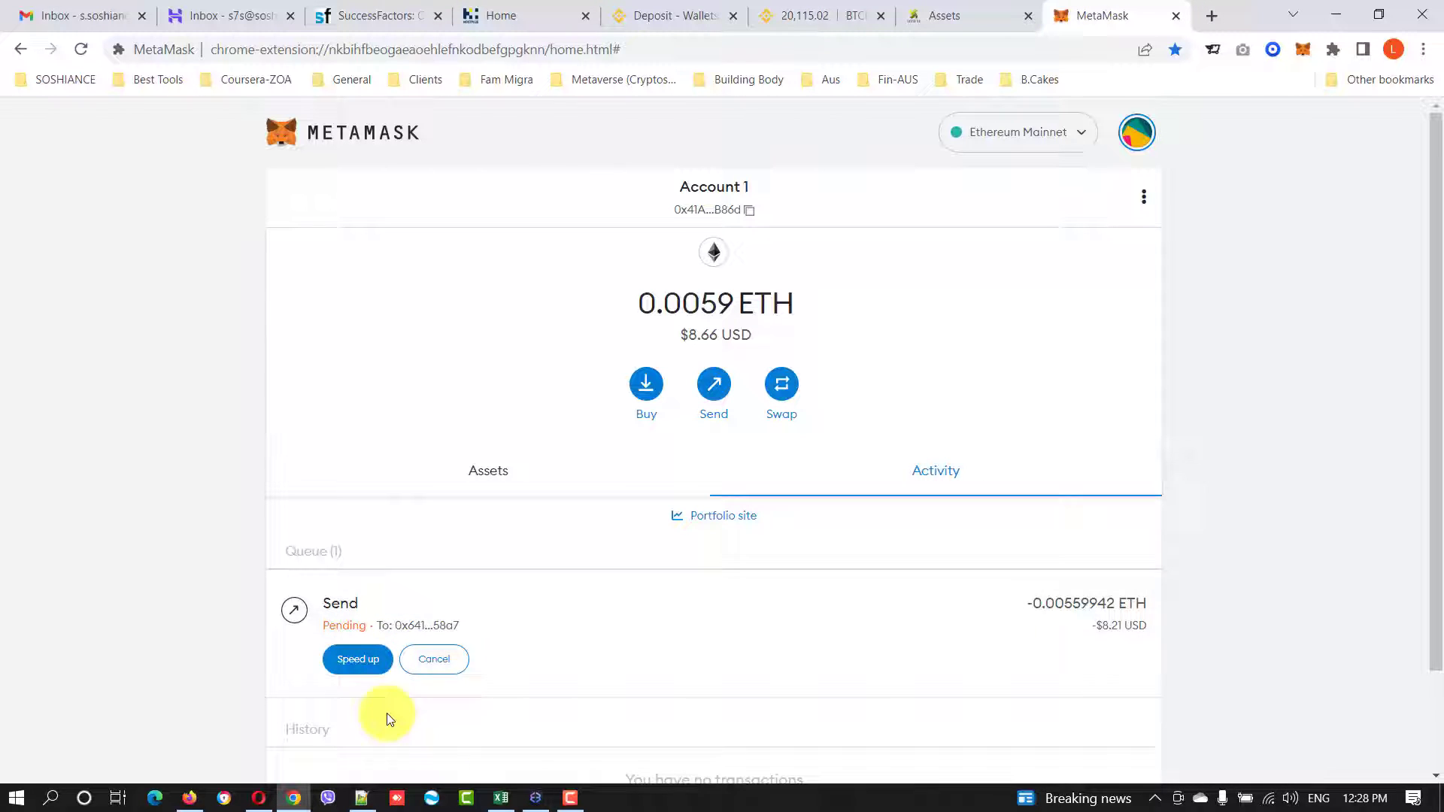
# In Exodus, browse the Solana, Cosmos and Bitcoin wallets, ending on Cosmos with 0.418751 ATOM.
pyautogui.click(536, 799)
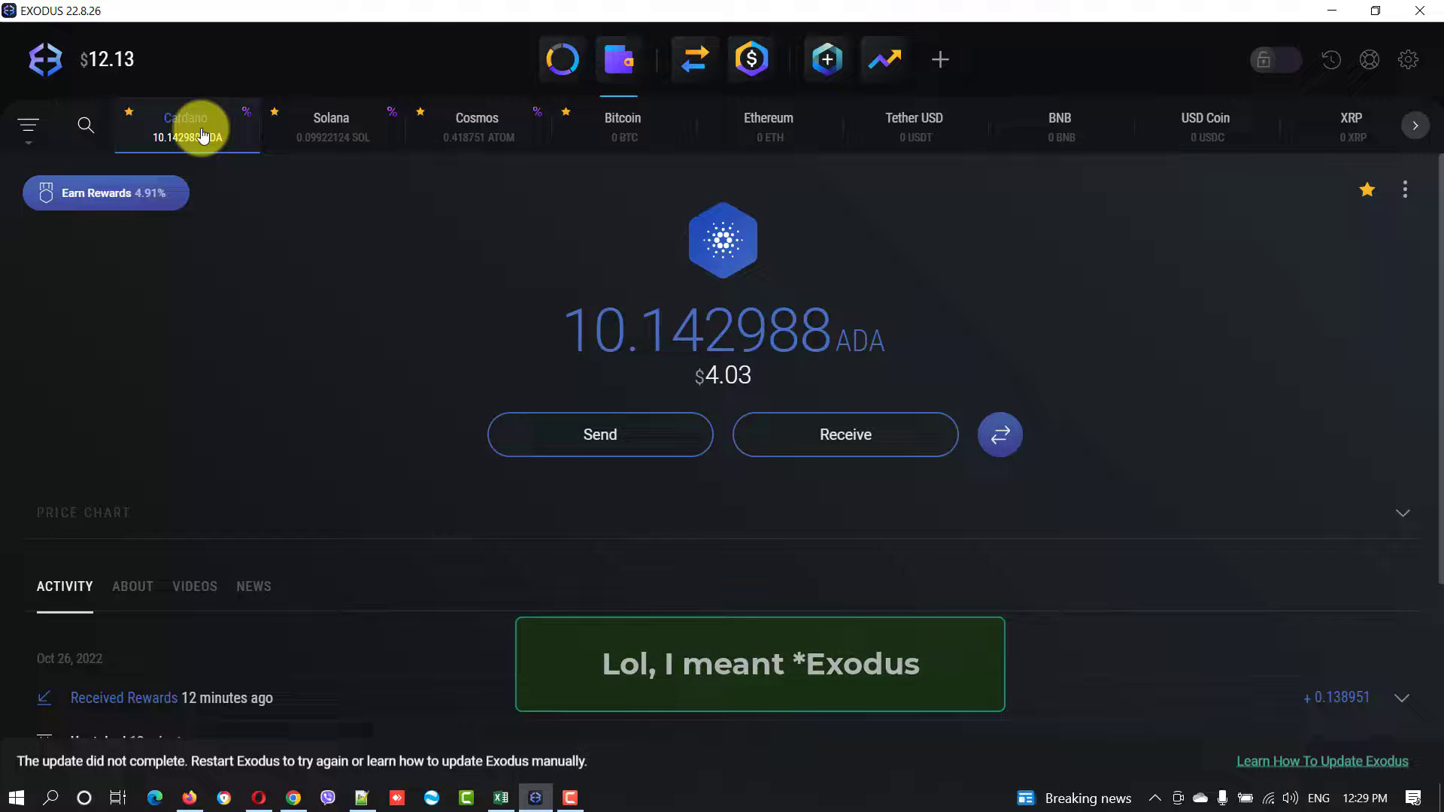
pyautogui.click(350, 134)
pyautogui.click(476, 129)
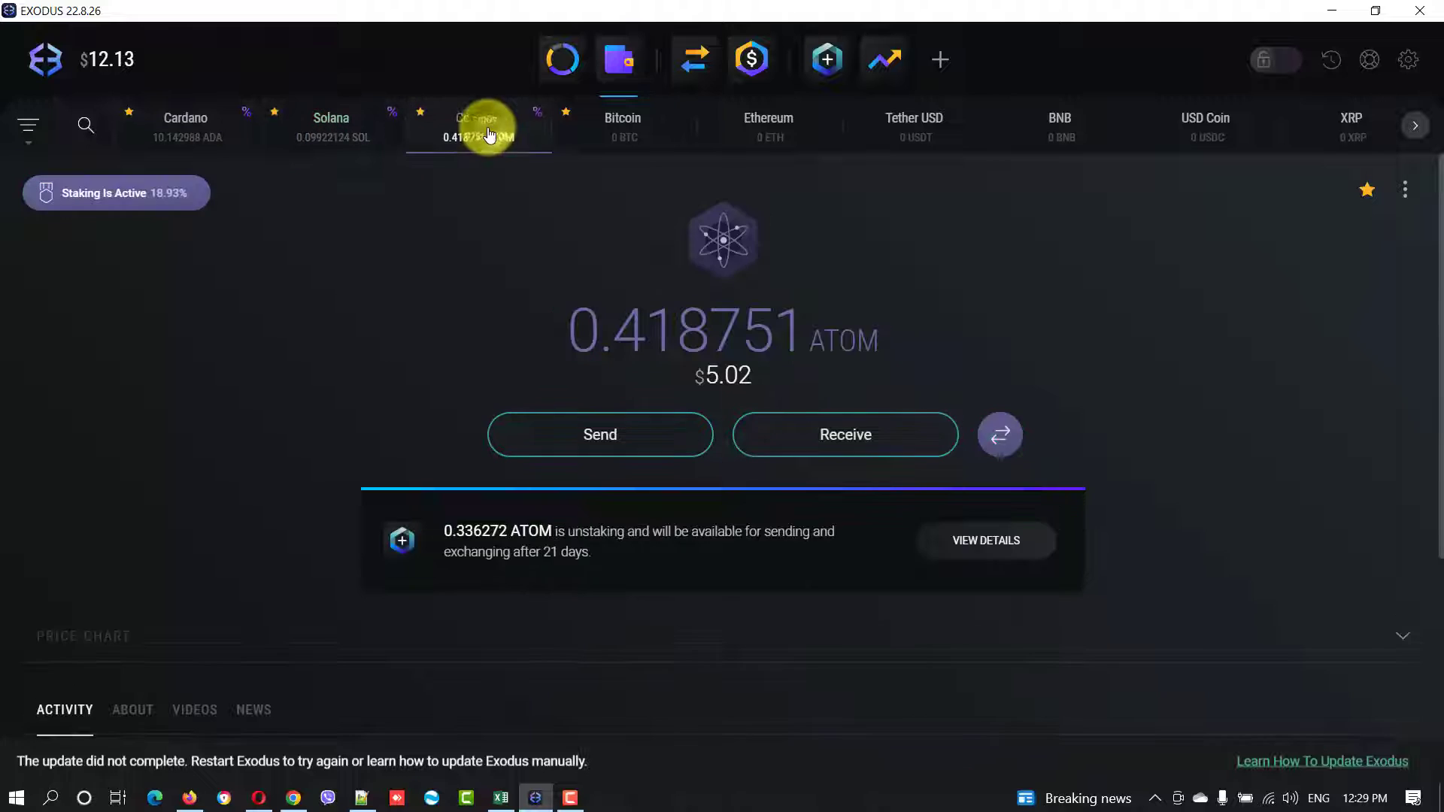
pyautogui.click(626, 140)
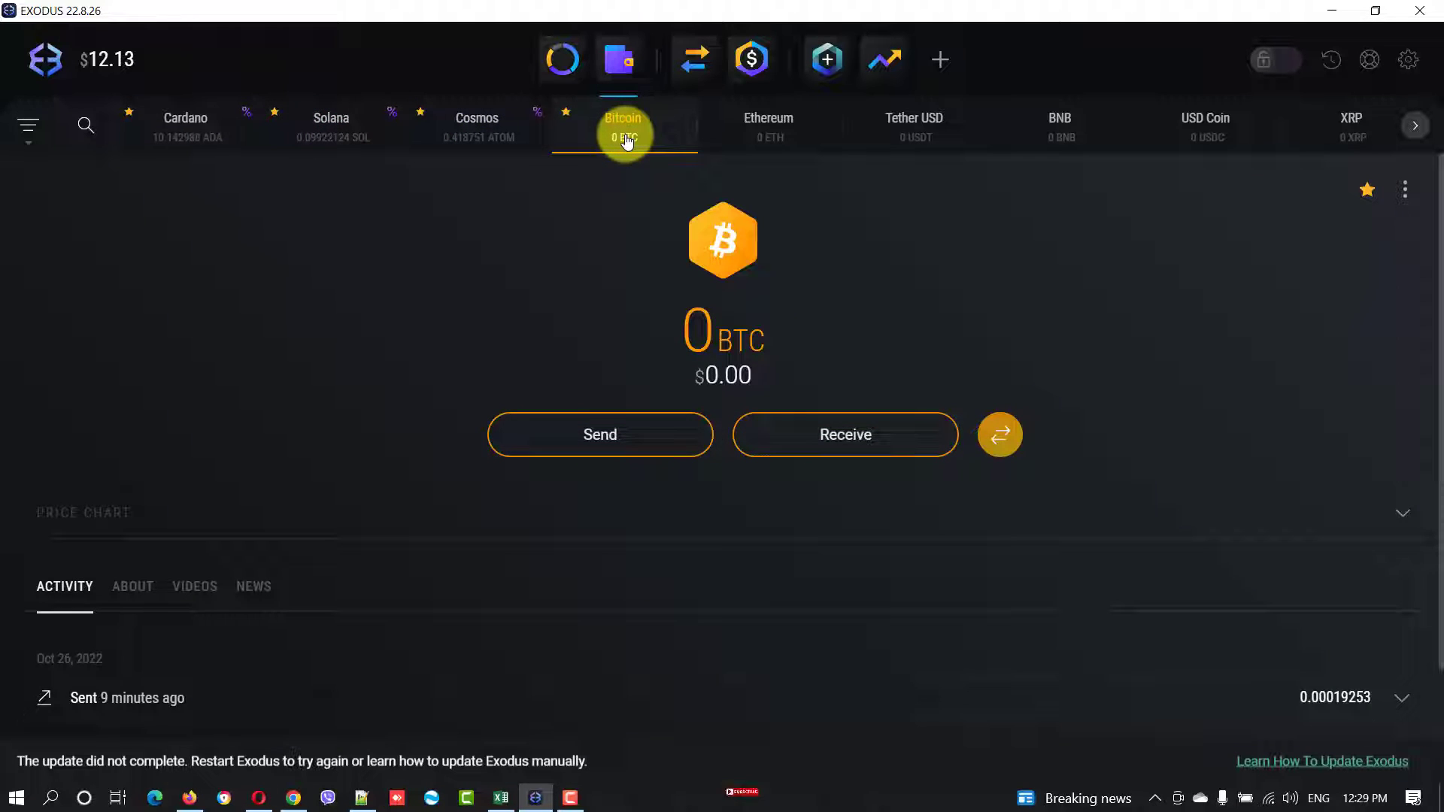
pyautogui.click(479, 143)
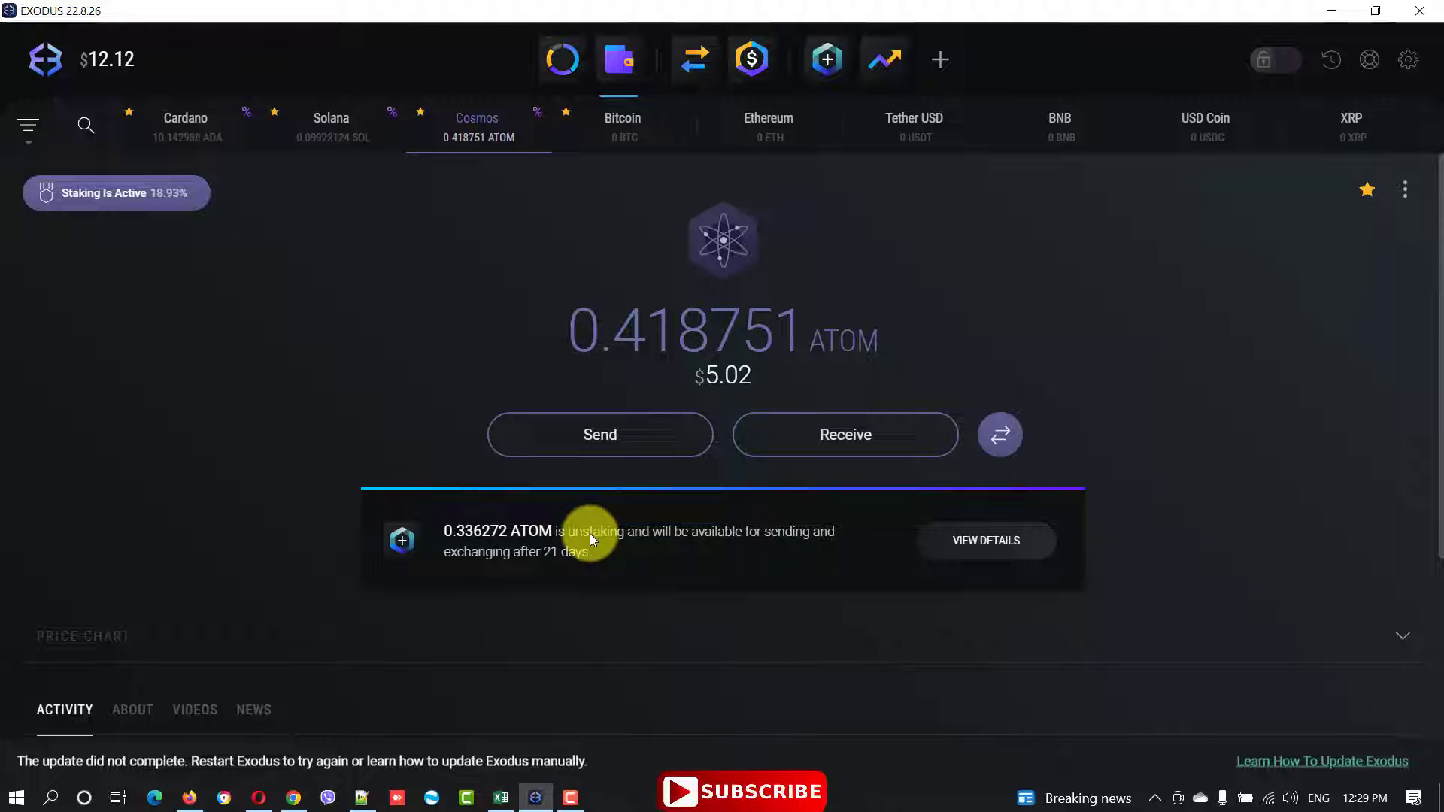
# Start an ATOM send from Cosmos, then check the MetaMask and Binance windows.
pyautogui.click(650, 457)
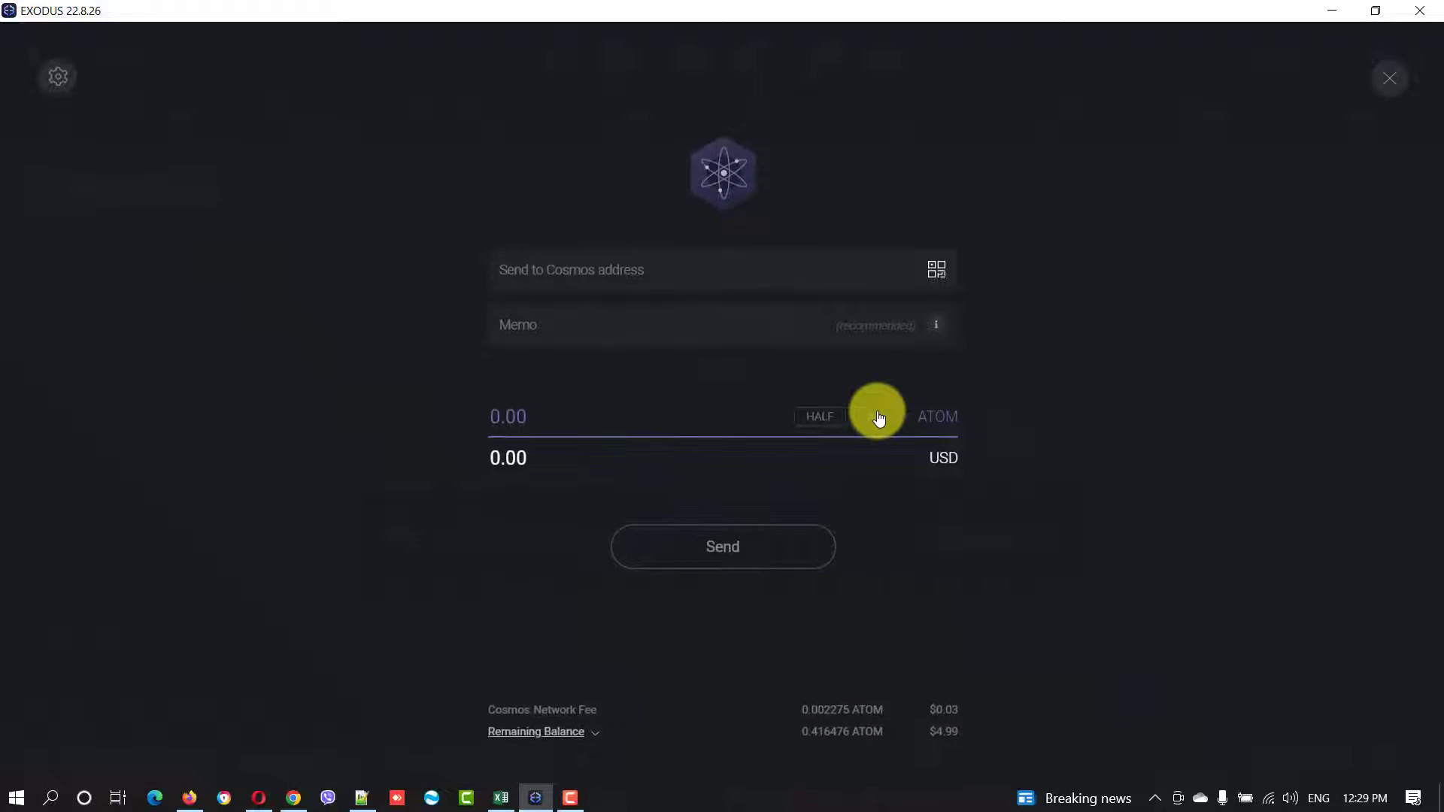
pyautogui.hotkey('alt', 'Tab')
pyautogui.hotkey('alt', 'shift', 'Tab')
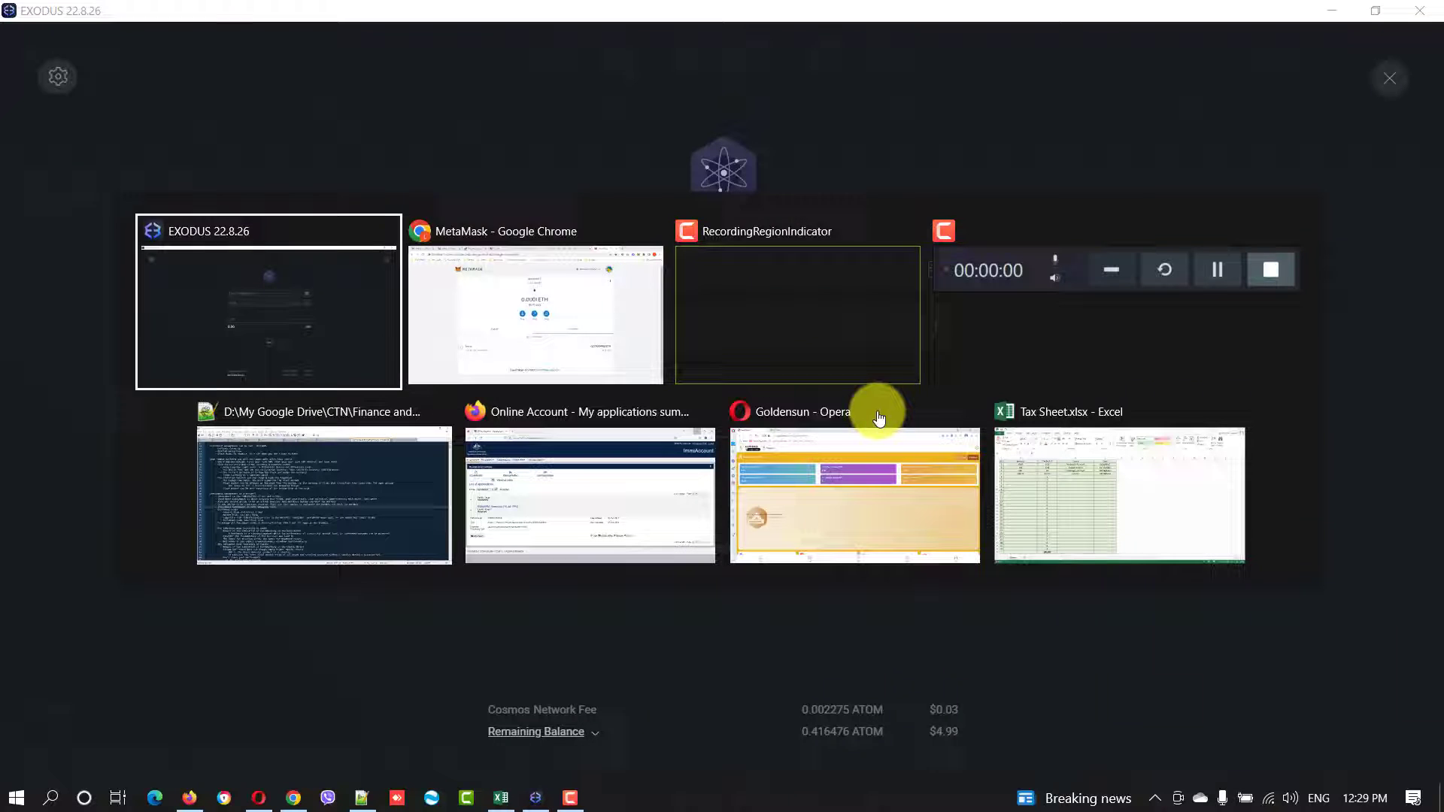
pyautogui.hotkey('alt', 'Tab')
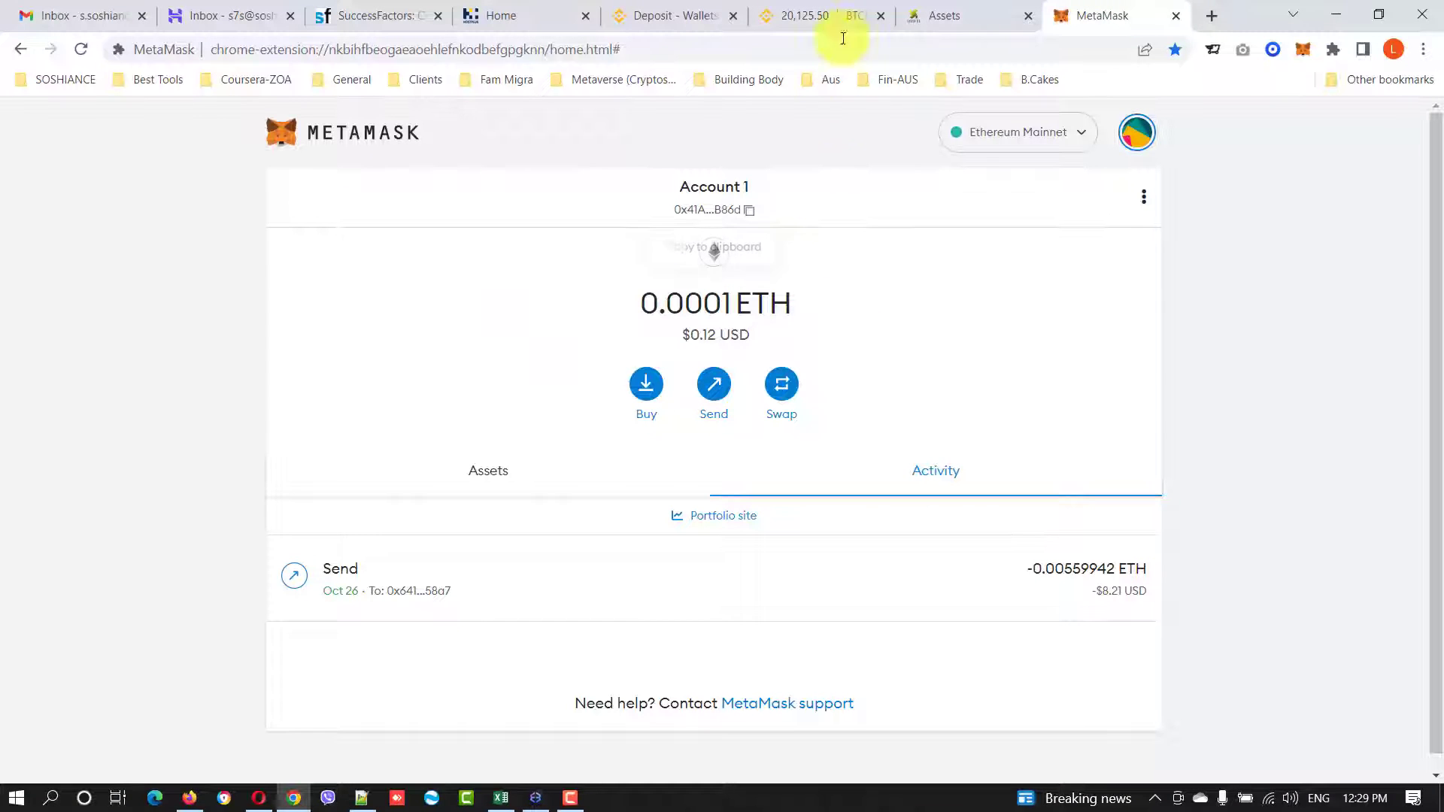
pyautogui.click(677, 15)
pyautogui.moveTo(1013, 127)
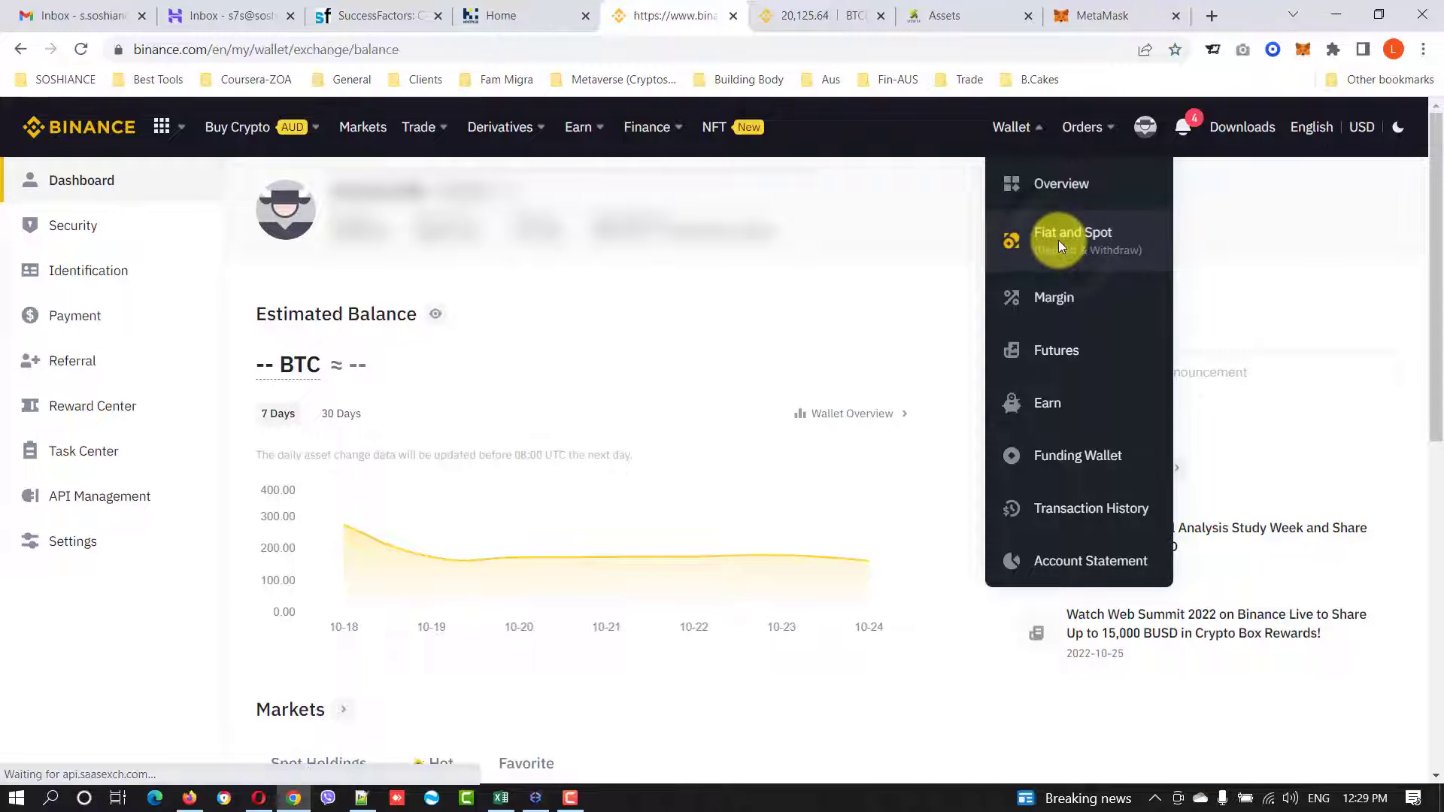
pyautogui.hotkey('alt', 'Tab')
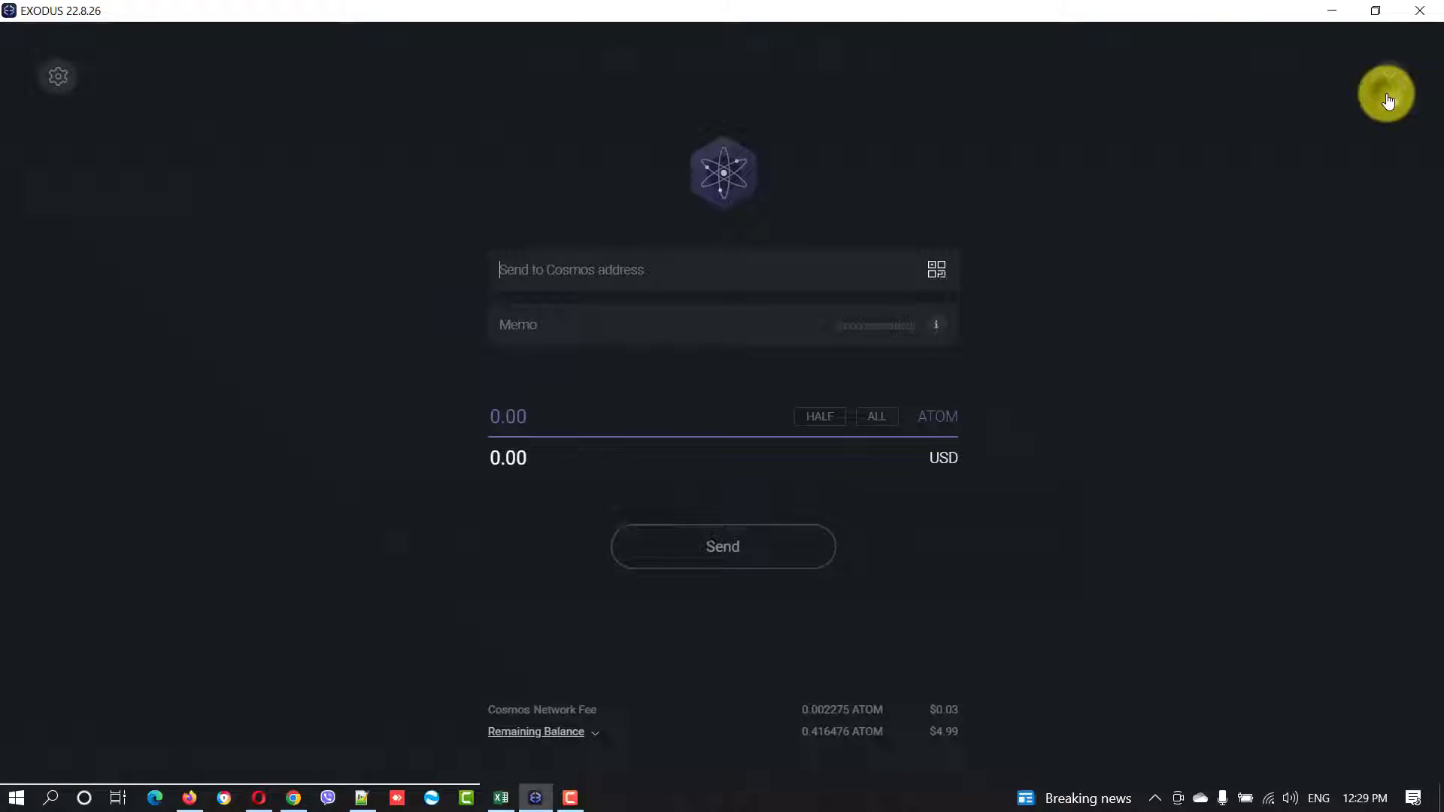
# Close the Cosmos send and start sending the 10.142988 ADA Cardano balance instead.
pyautogui.click(1388, 96)
pyautogui.click(215, 119)
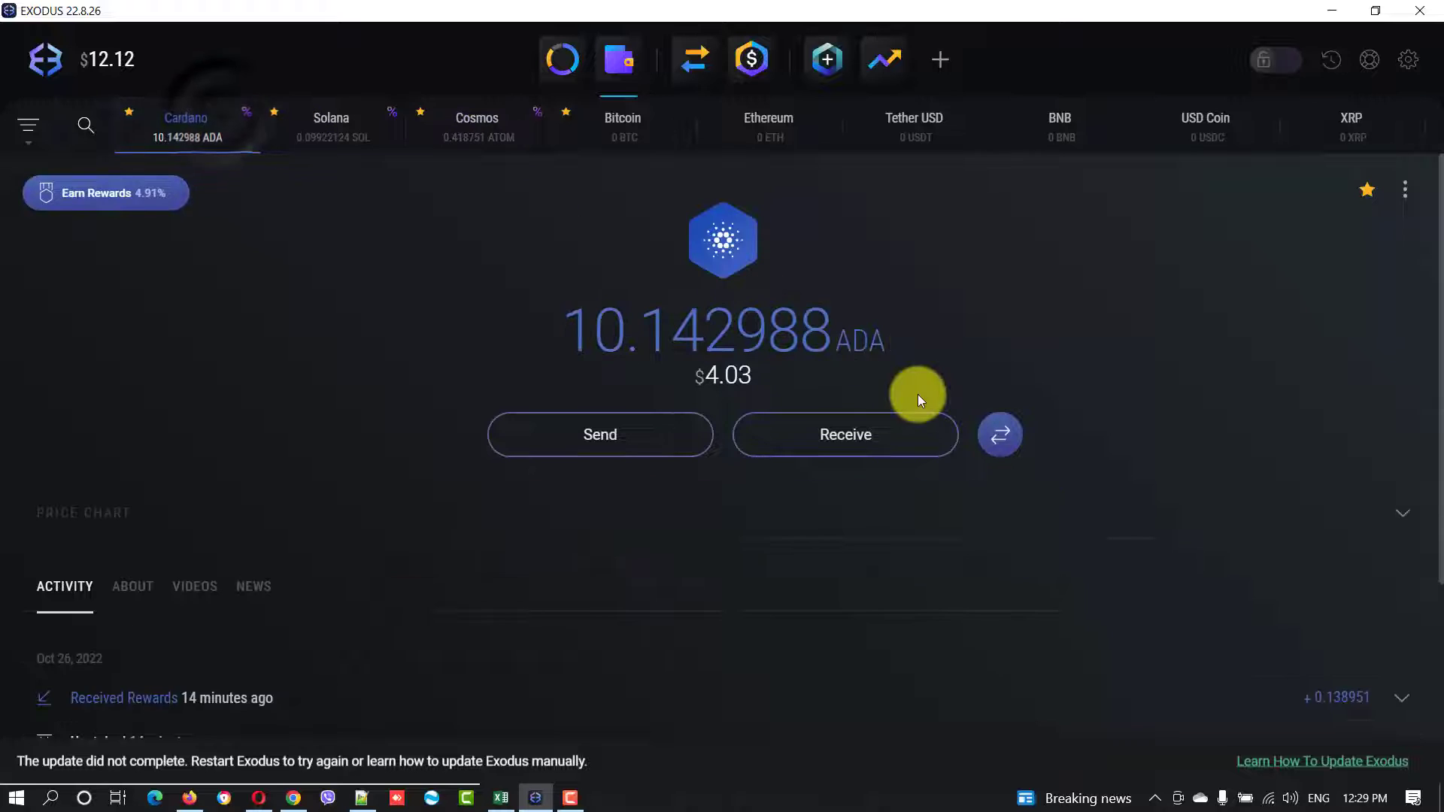
pyautogui.click(645, 434)
pyautogui.hotkey('alt', 'Tab')
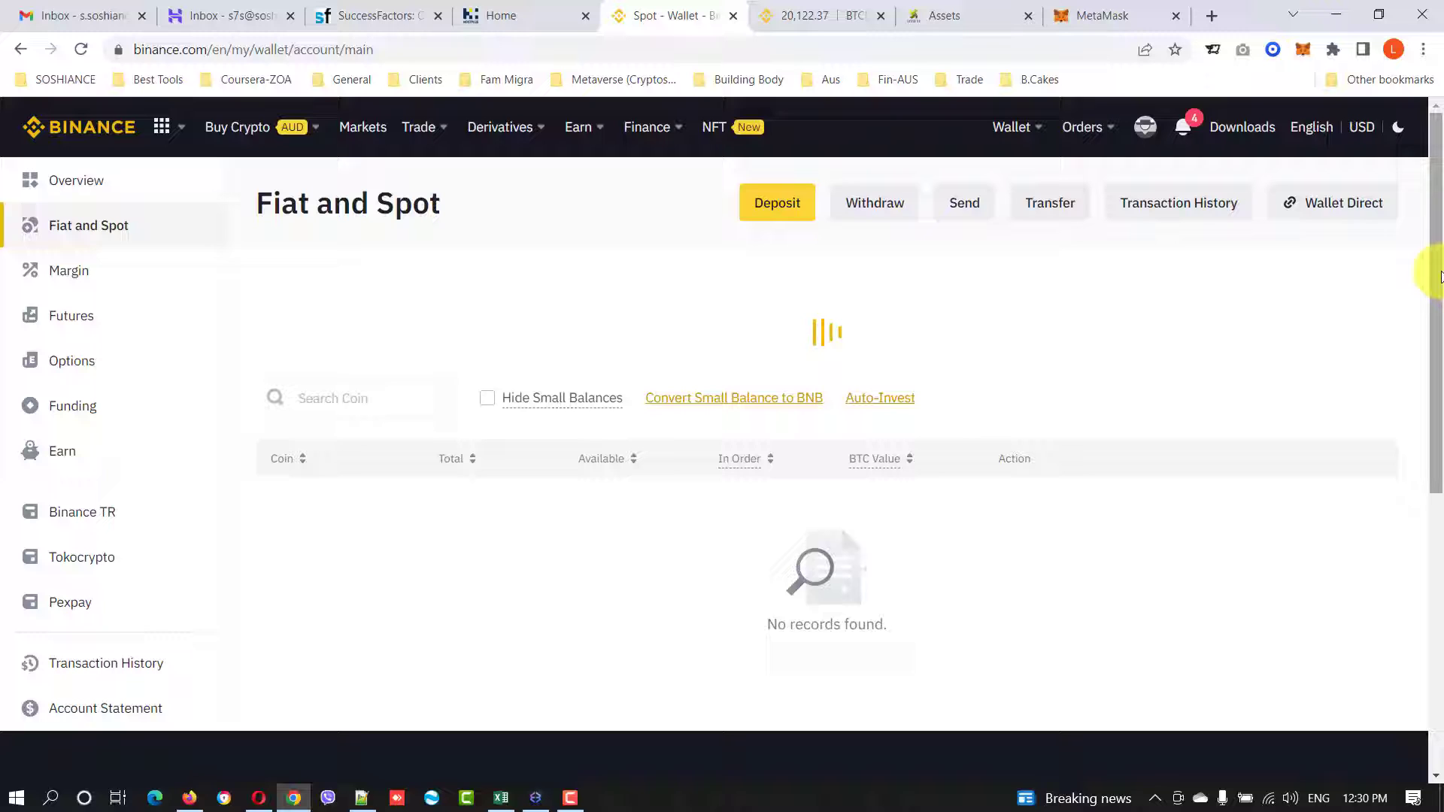
# Scroll to ADA in Fiat and Spot and deposit it on the ADA (Cardano) network.
pyautogui.moveTo(1437, 271); pyautogui.dragTo(1428, 451)
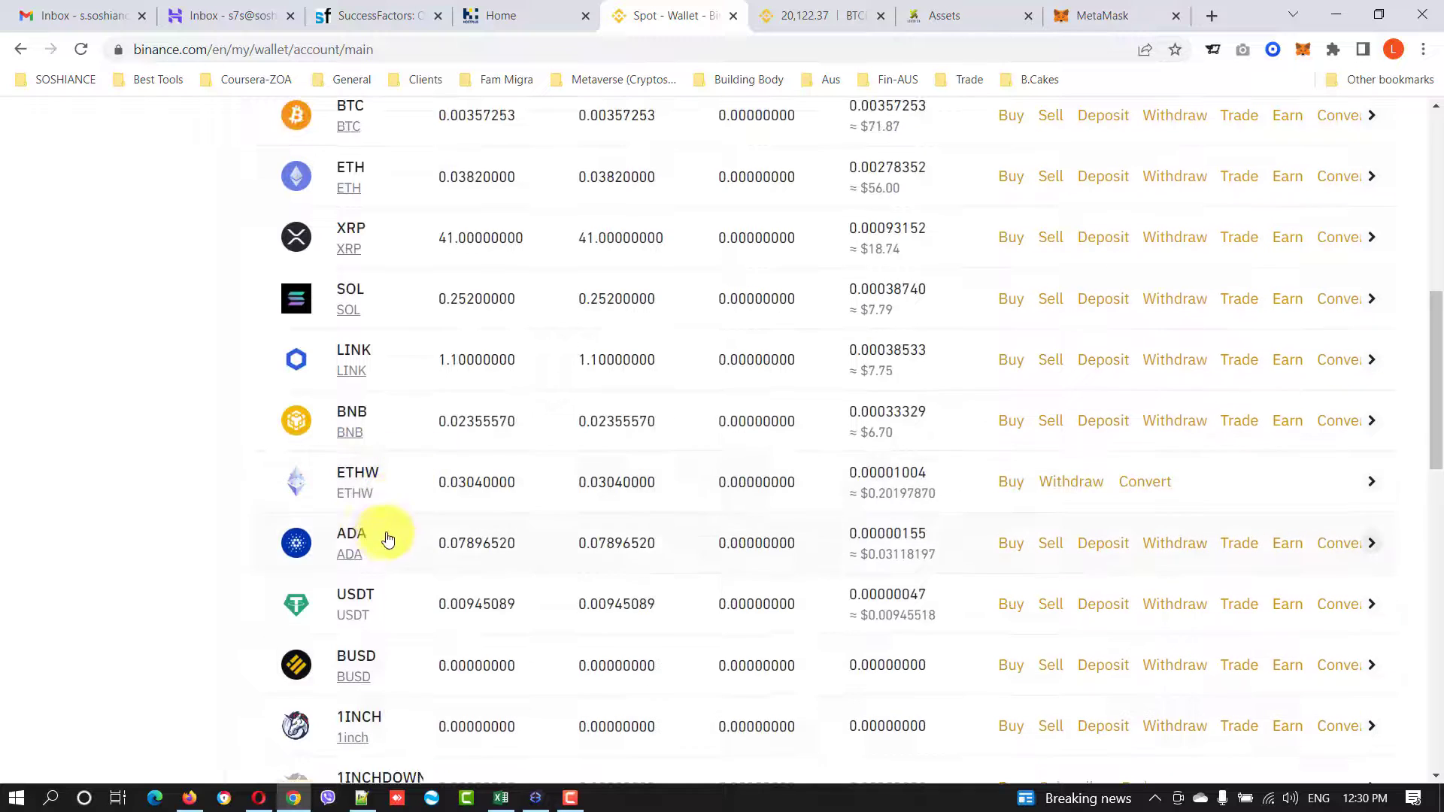
pyautogui.click(1104, 548)
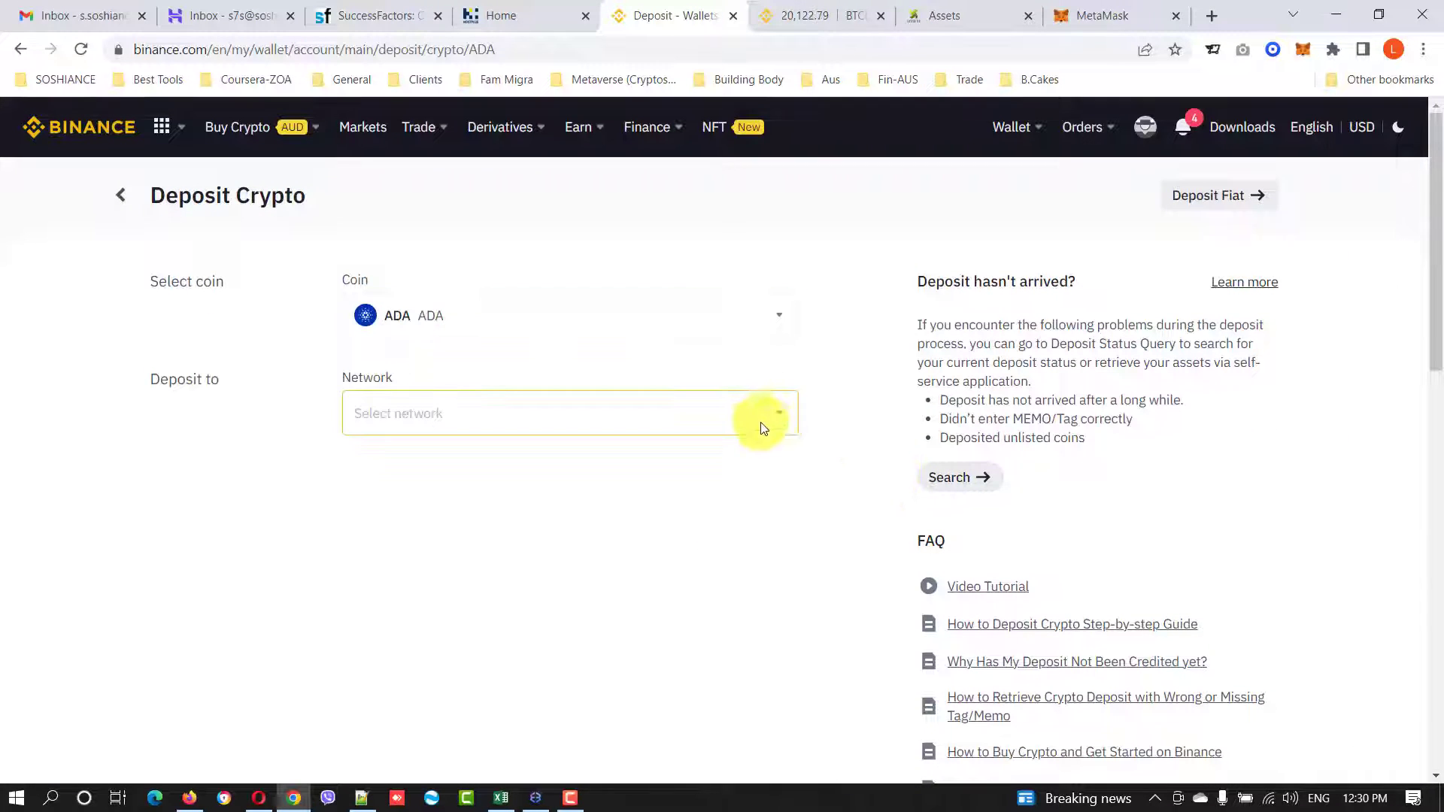
pyautogui.click(783, 416)
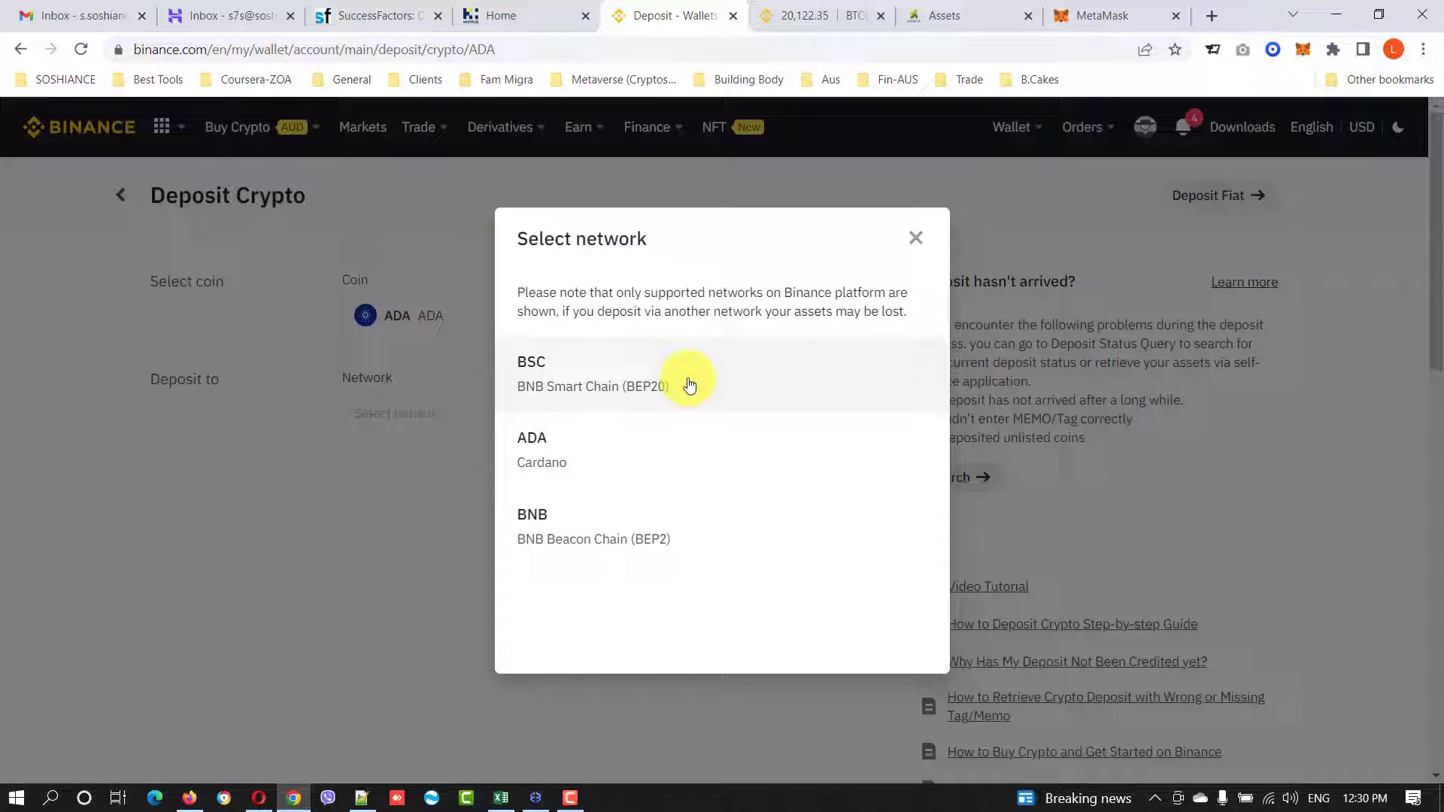
pyautogui.click(706, 466)
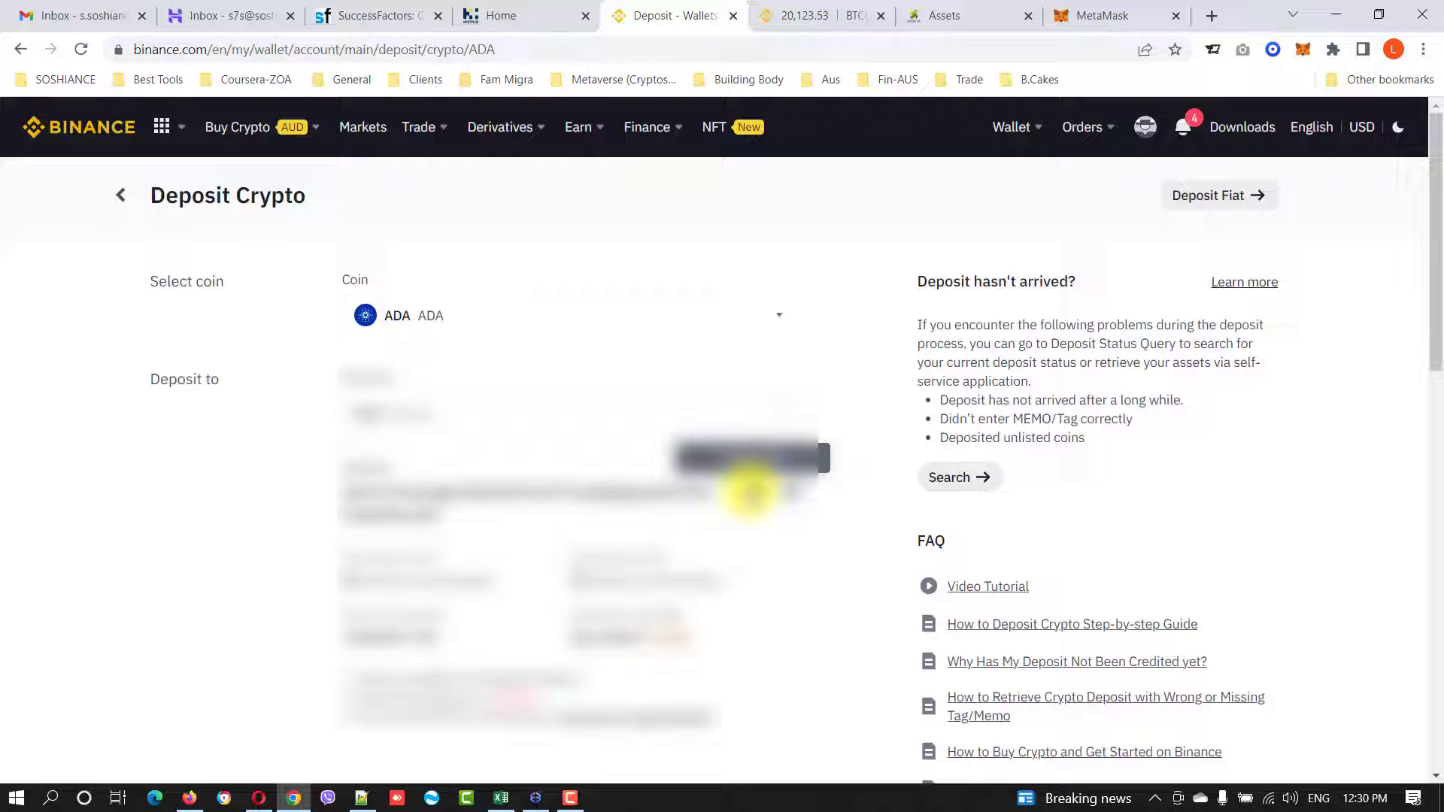
# Paste the ADA deposit address in Exodus and send the full 9.912078 ADA balance.
pyautogui.hotkey('alt', 'Tab')
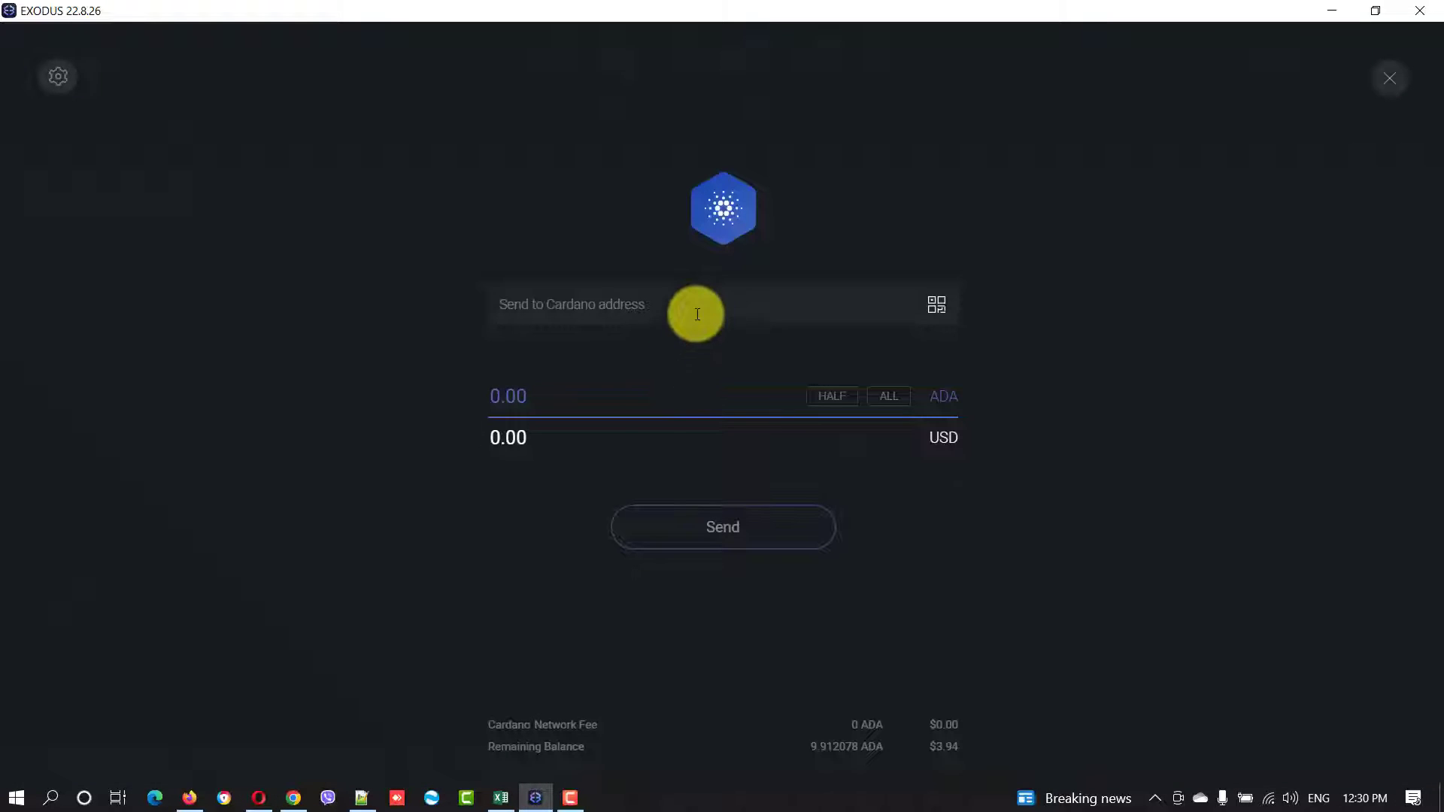
pyautogui.click(693, 304)
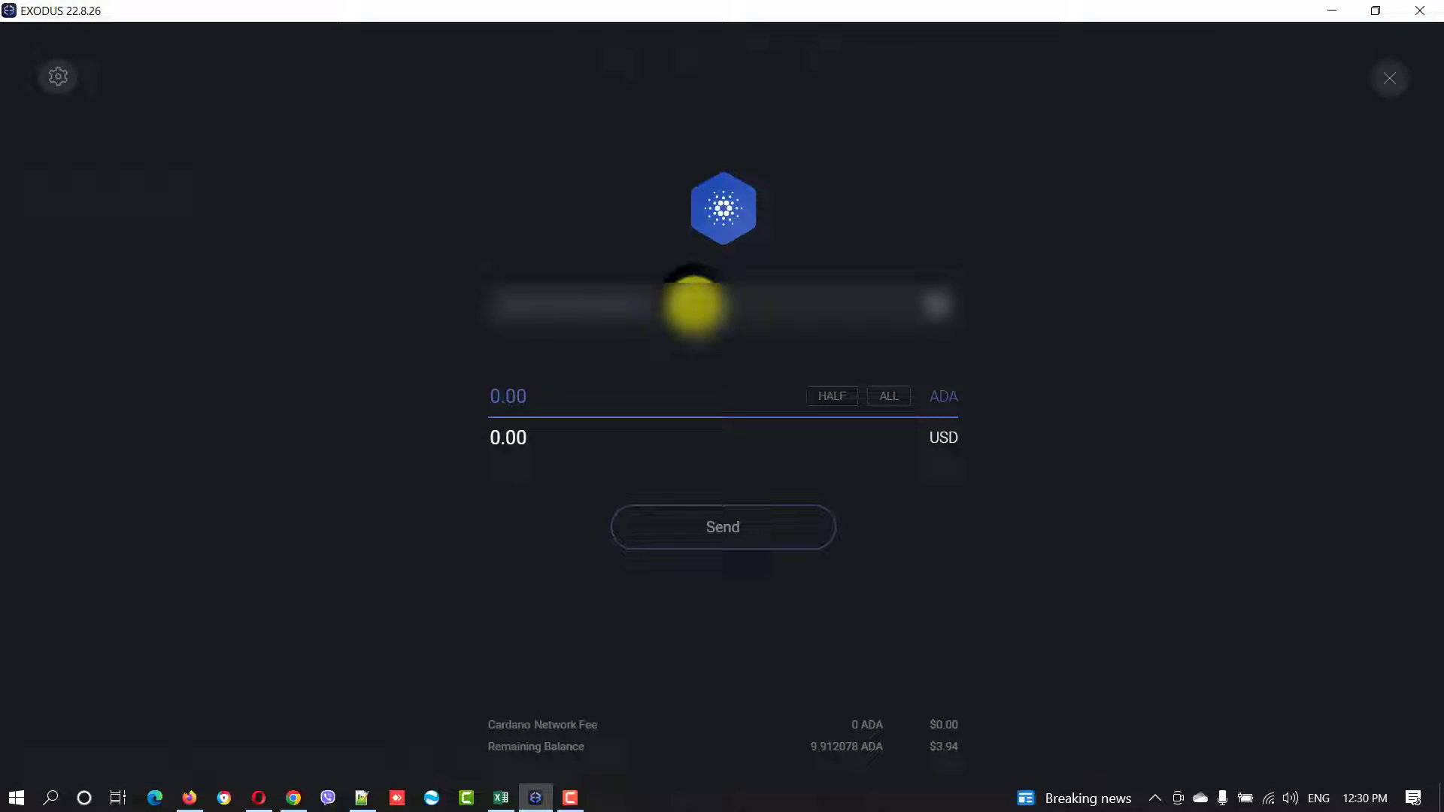
pyautogui.hotkey('ctrl', 'v')
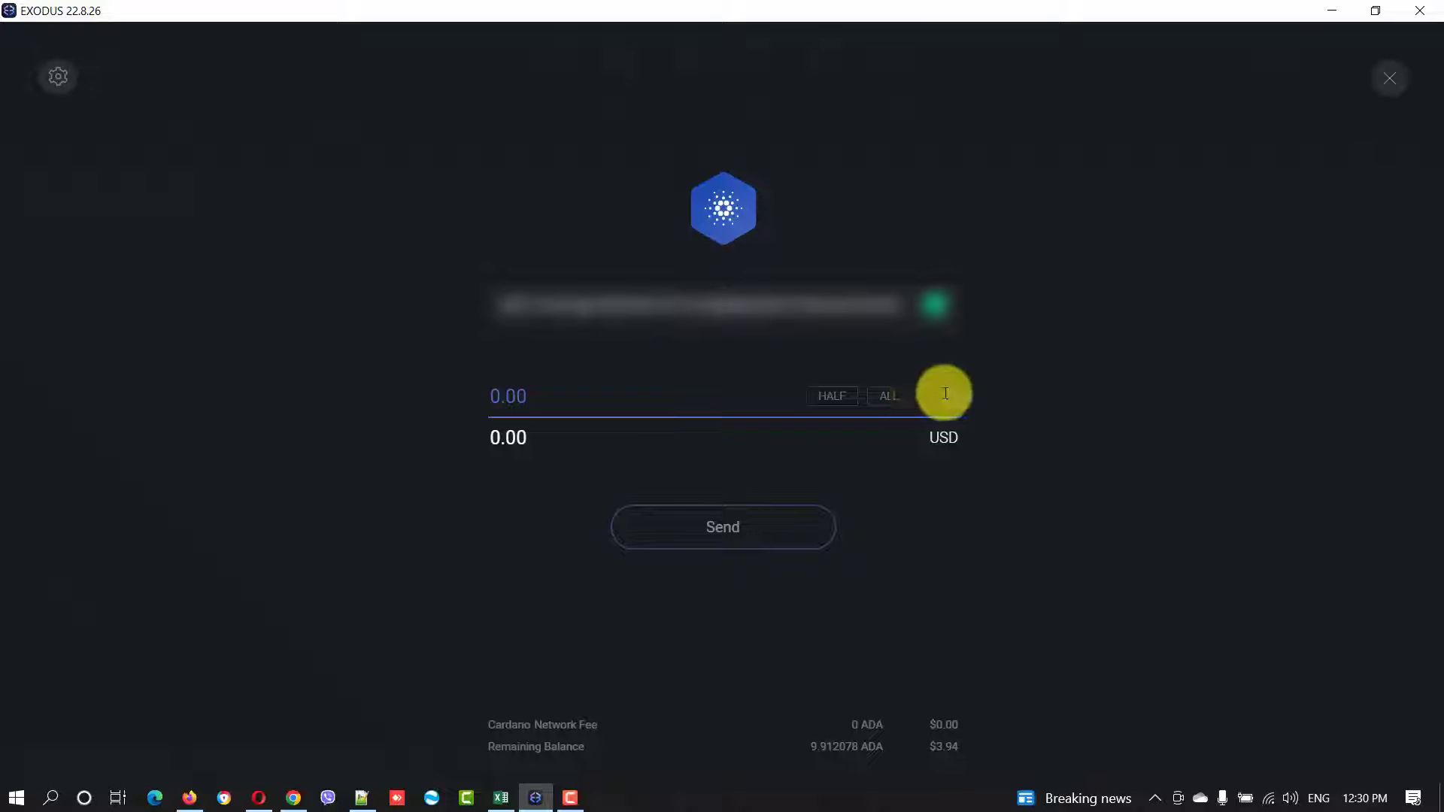
pyautogui.click(901, 398)
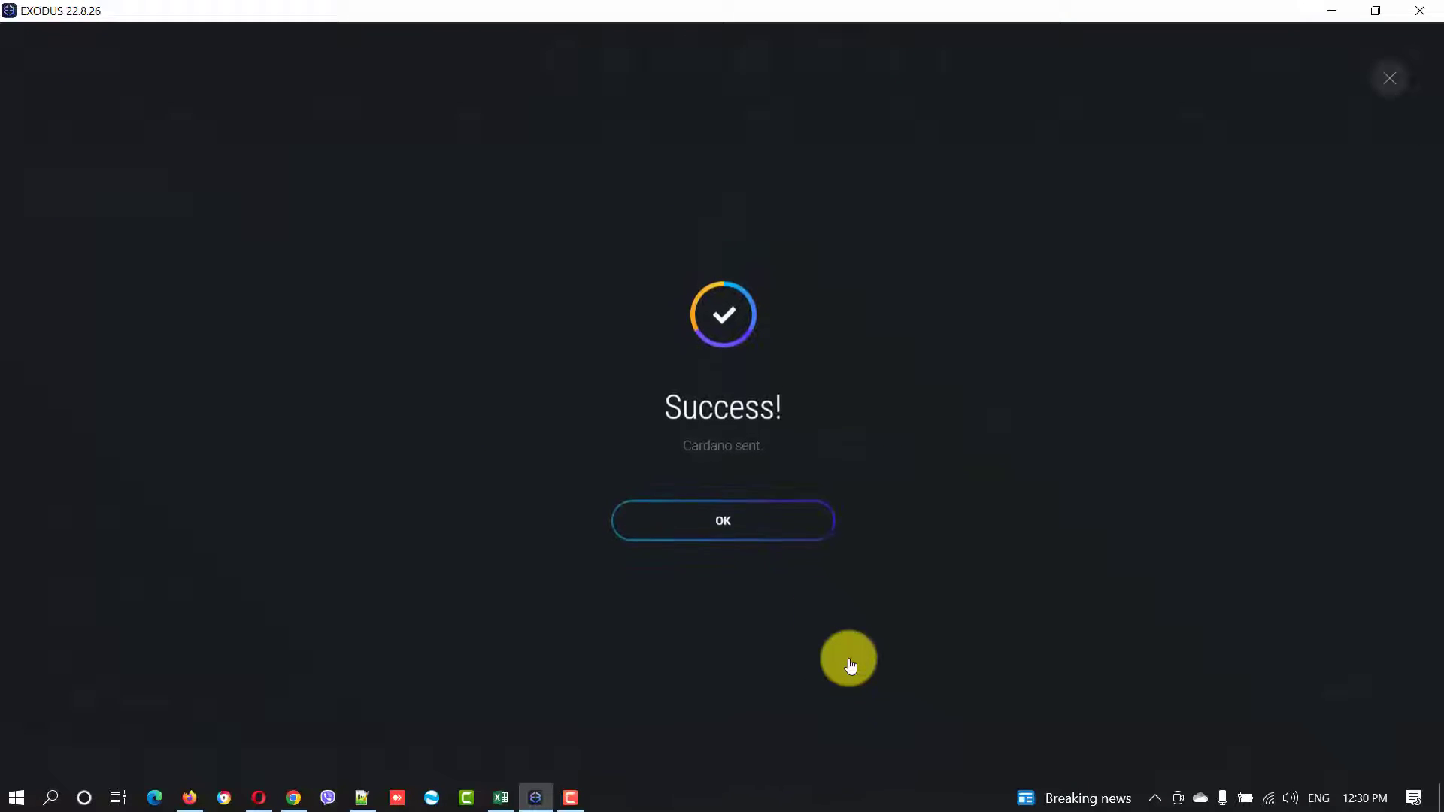
pyautogui.click(760, 521)
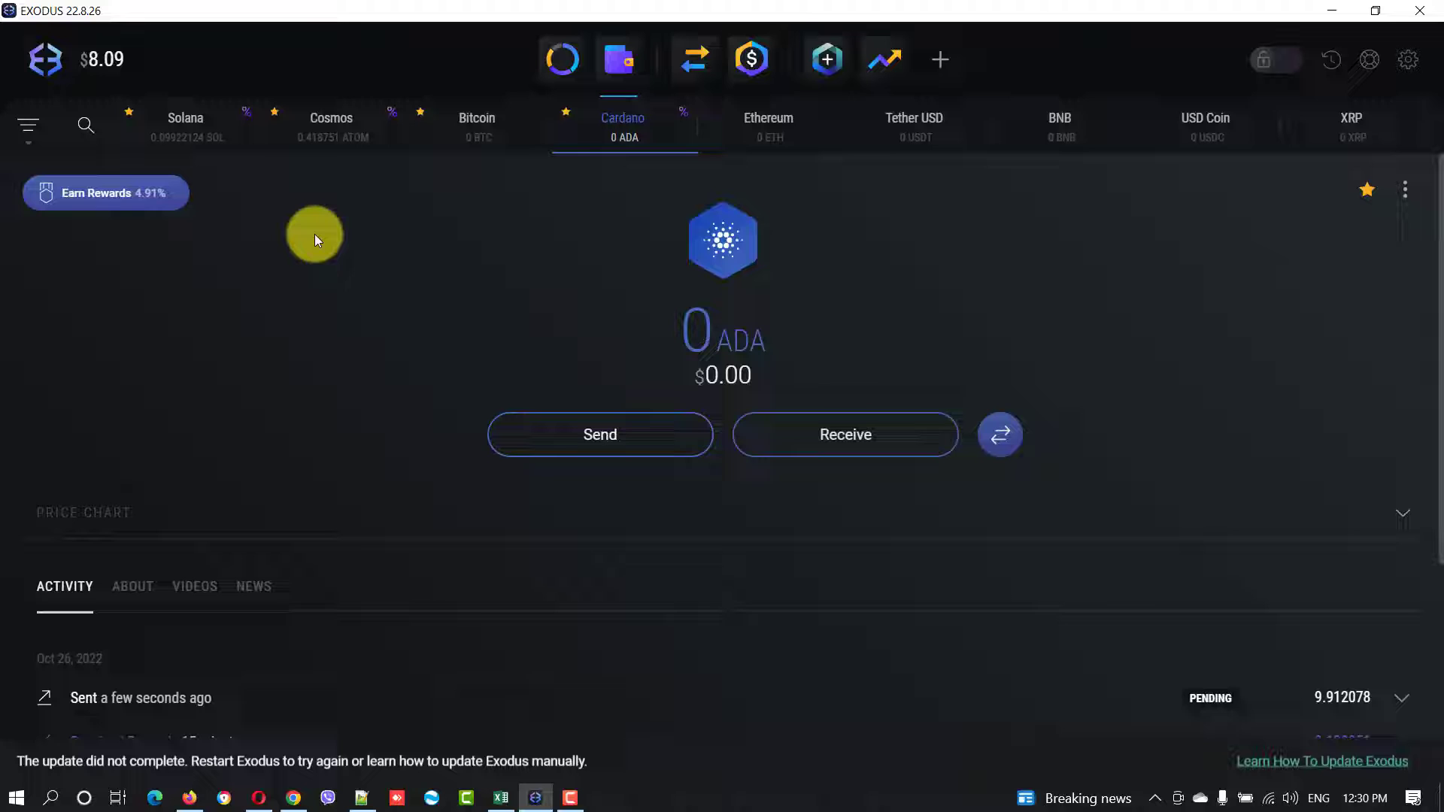
# Open the Solana wallet in Exodus and start a new SOL send.
pyautogui.click(220, 126)
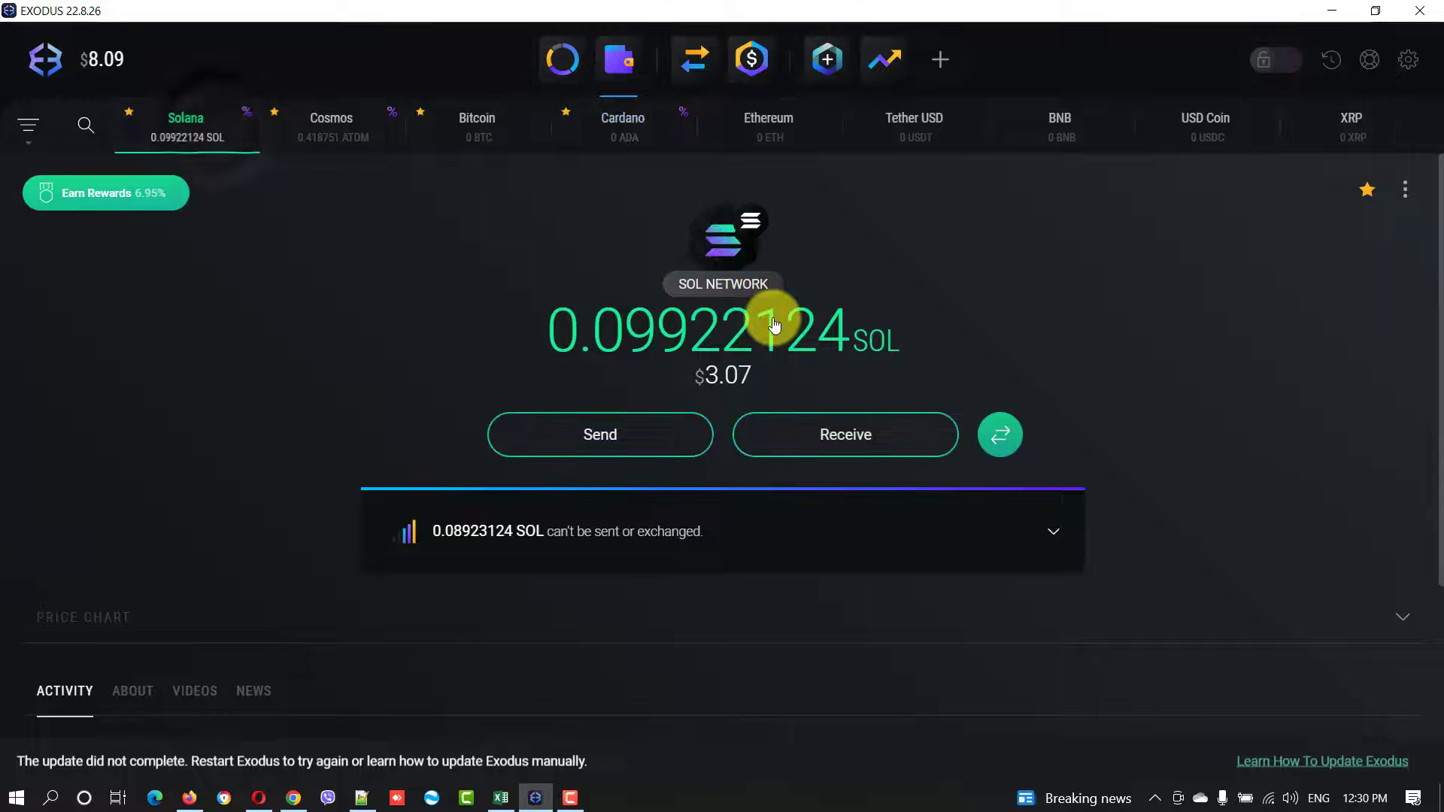
pyautogui.click(671, 444)
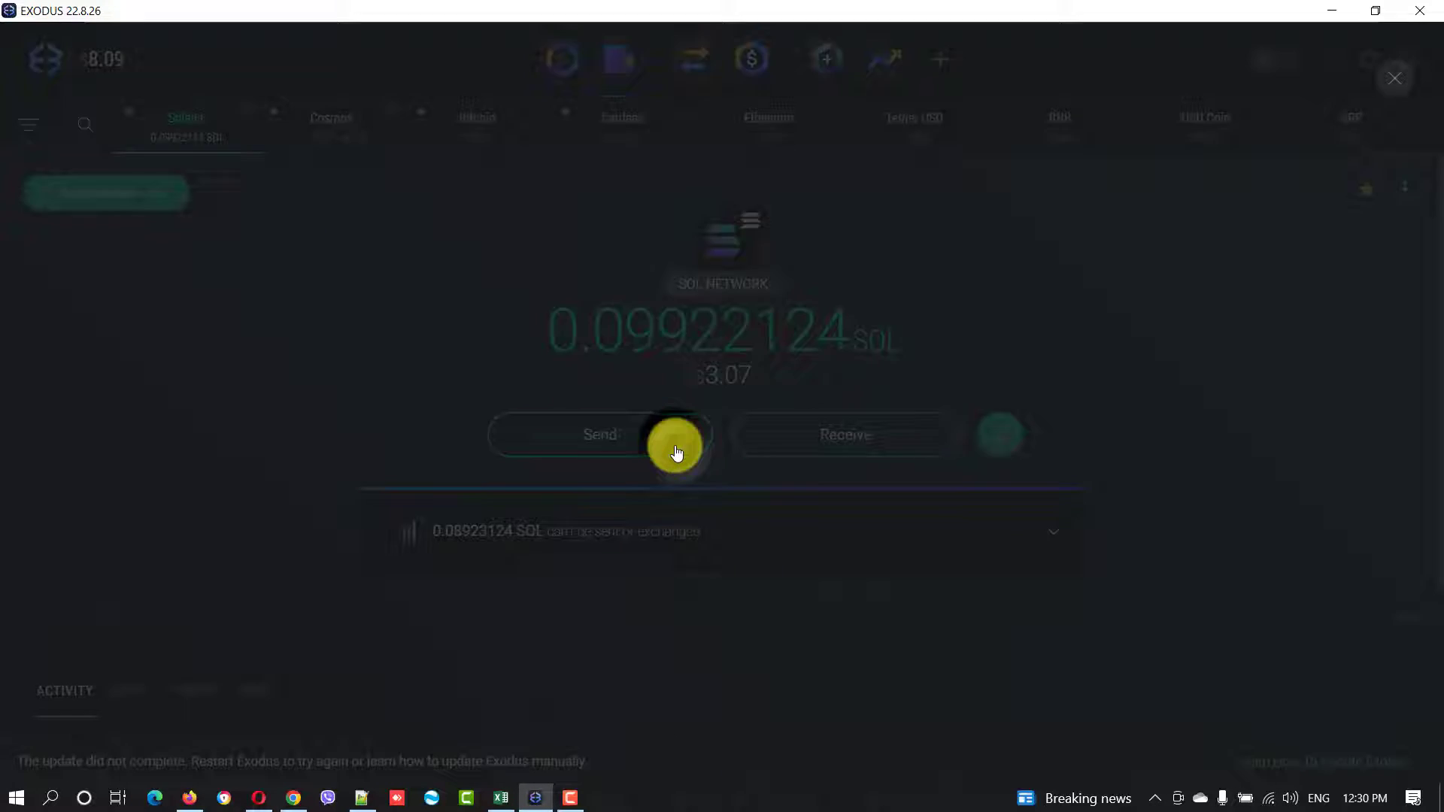
pyautogui.hotkey('alt', 'Tab')
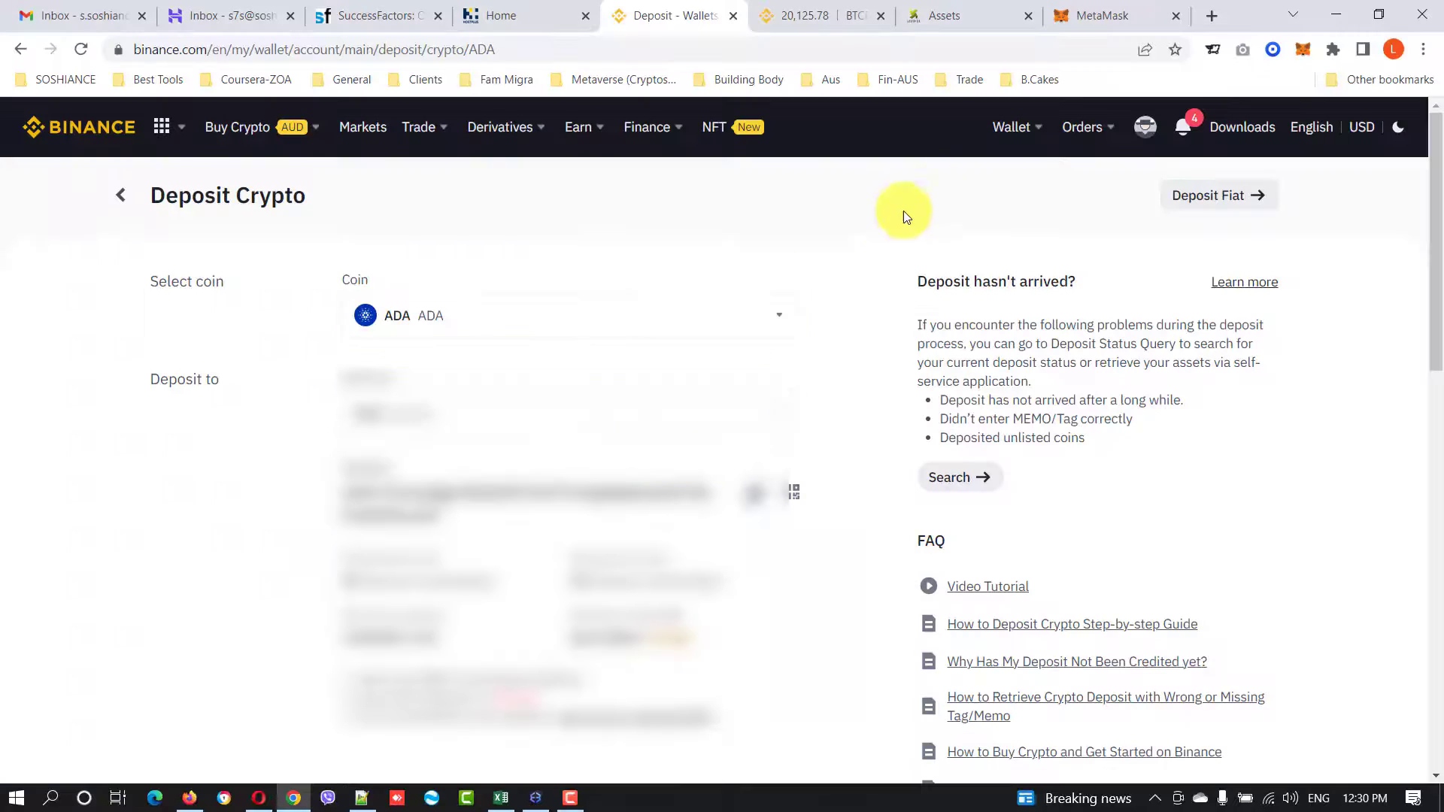
# Back in Fiat and Spot, deposit SOL on the Solana network and copy its address.
pyautogui.click(25, 50)
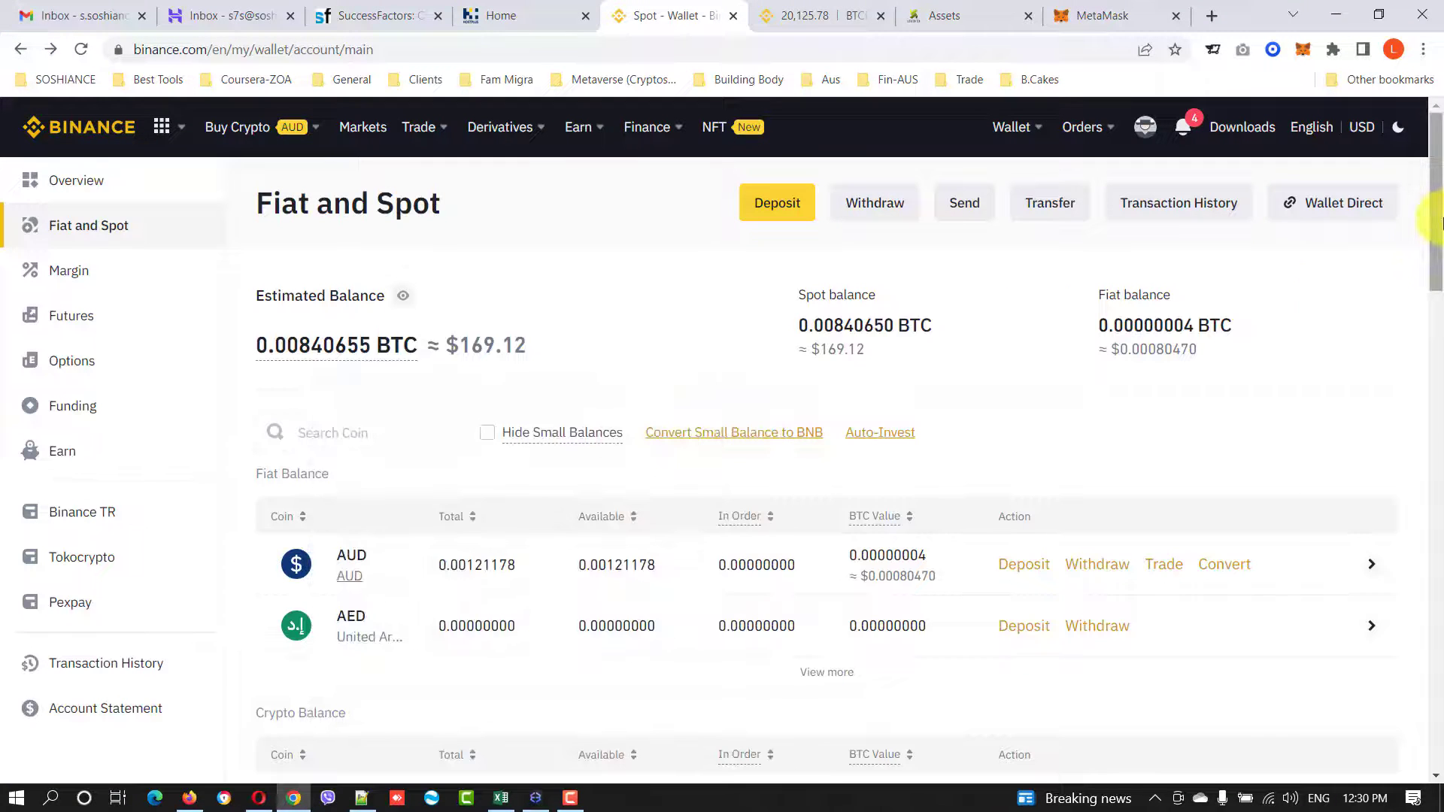
pyautogui.scroll(-4, 1439, 294)
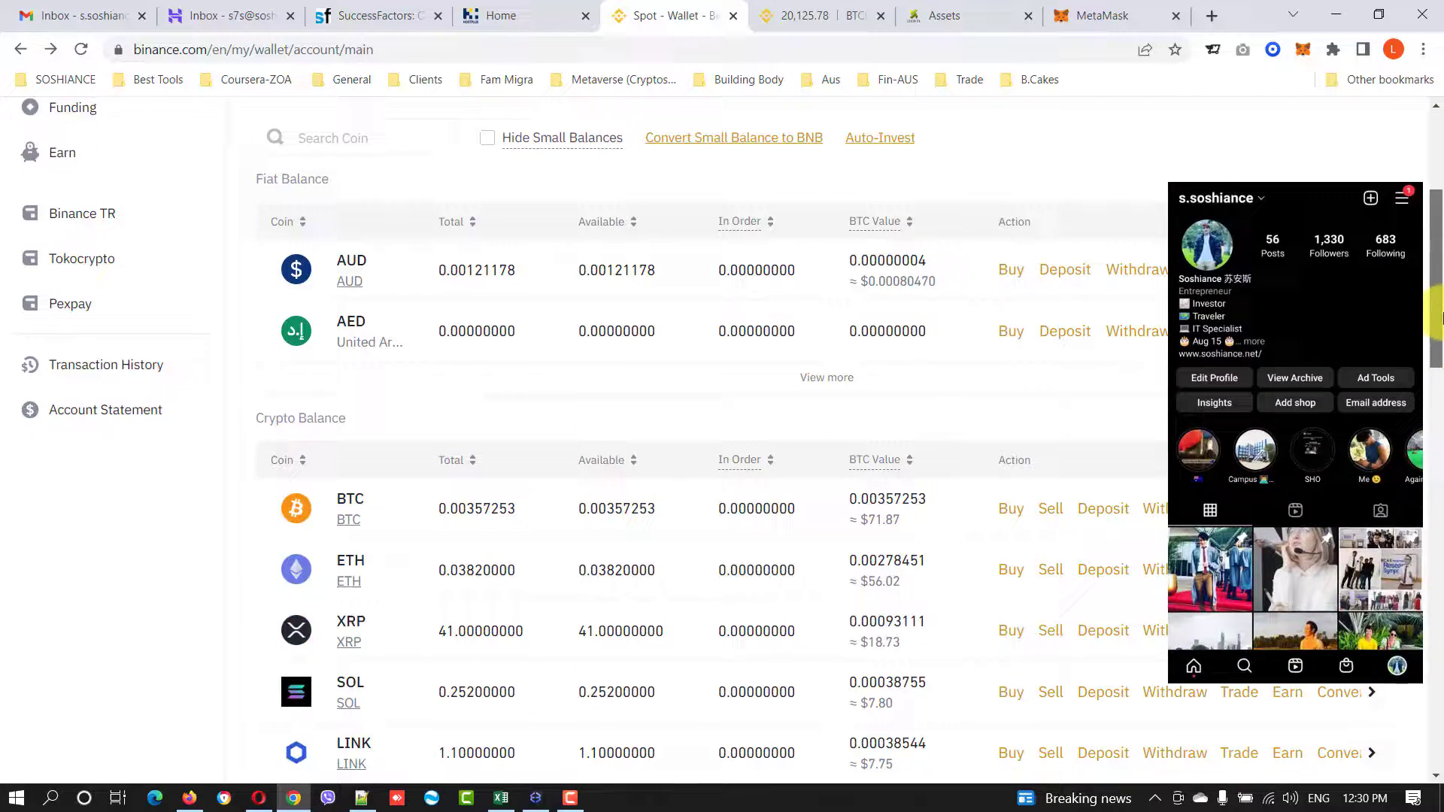
pyautogui.moveTo(1439, 299); pyautogui.dragTo(1436, 358)
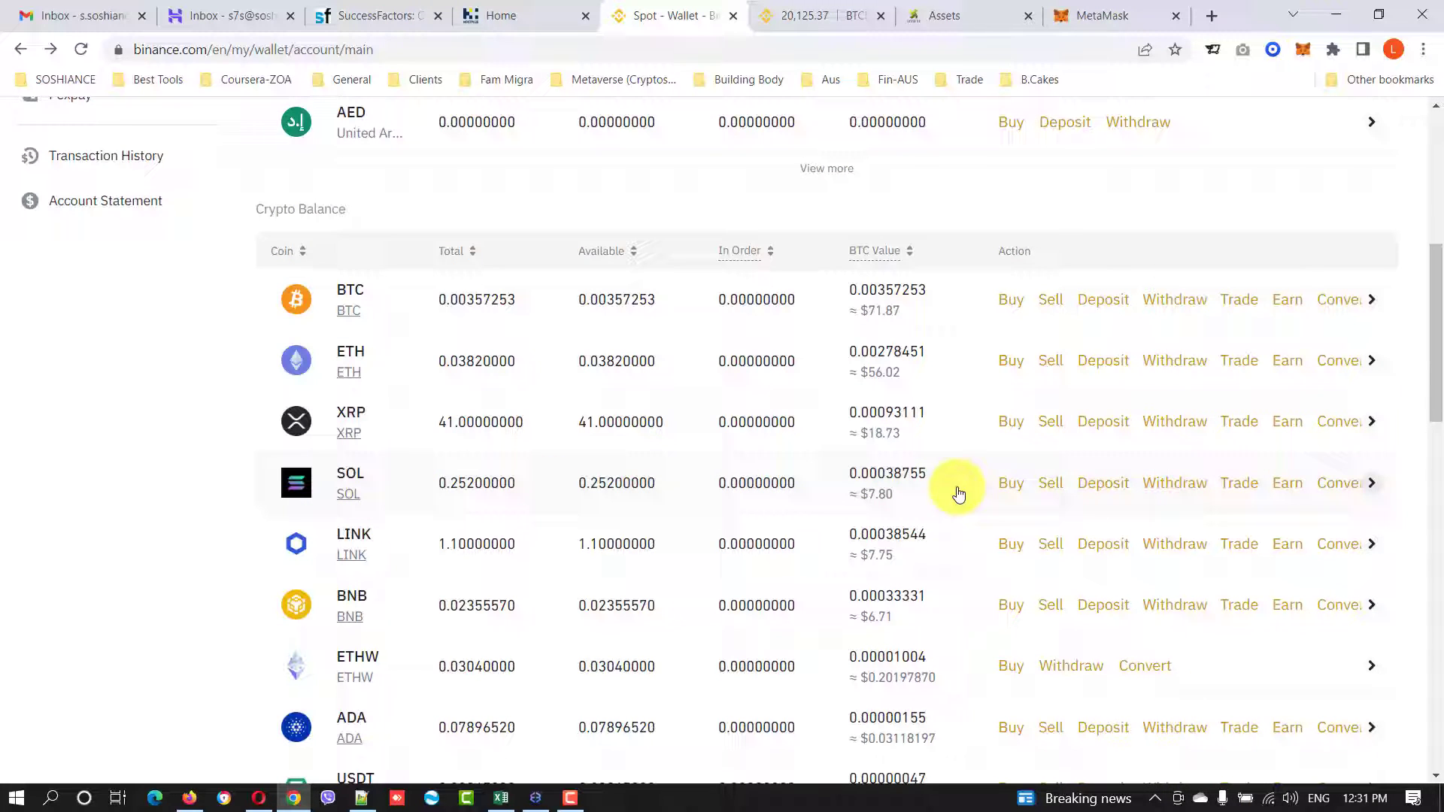
pyautogui.click(1111, 487)
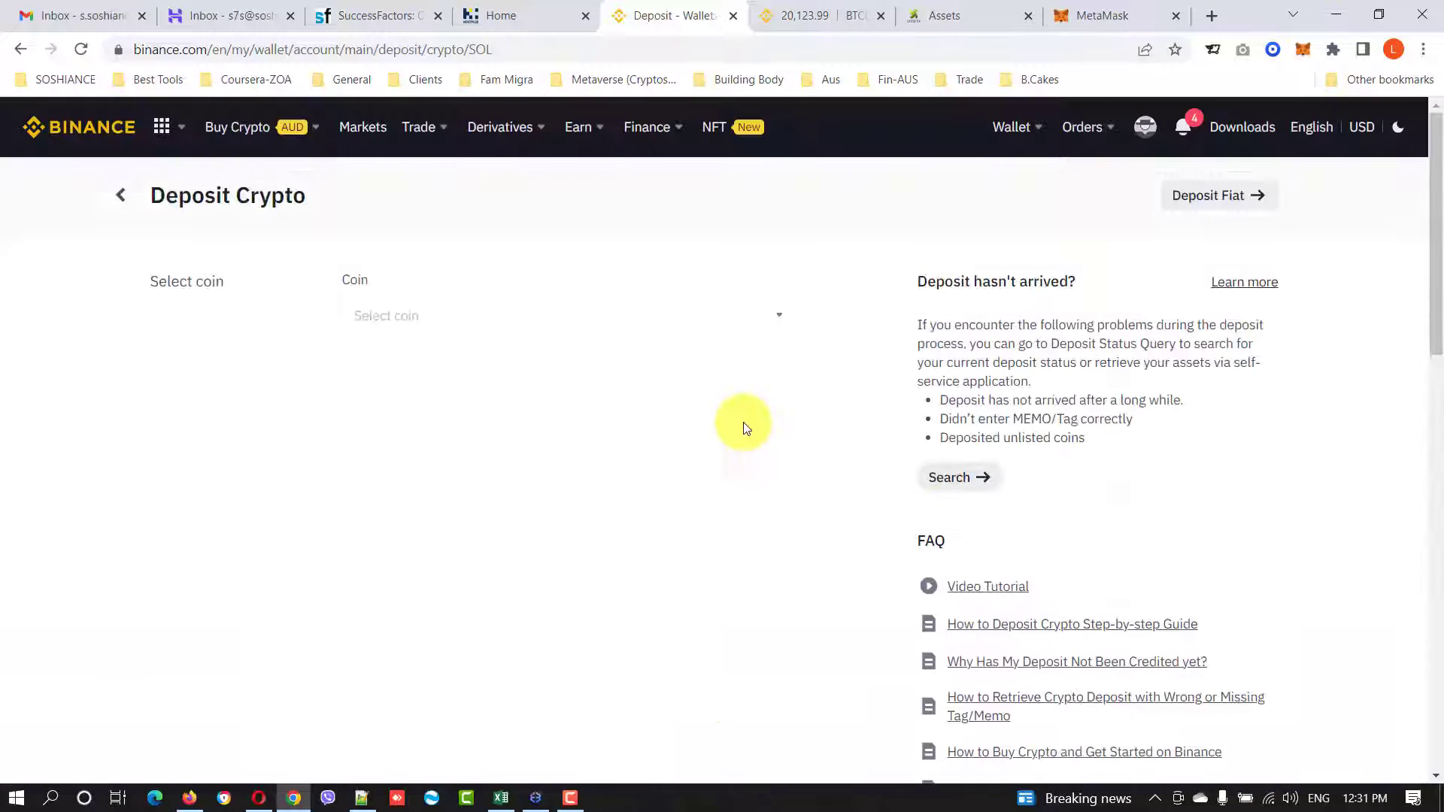
pyautogui.click(761, 413)
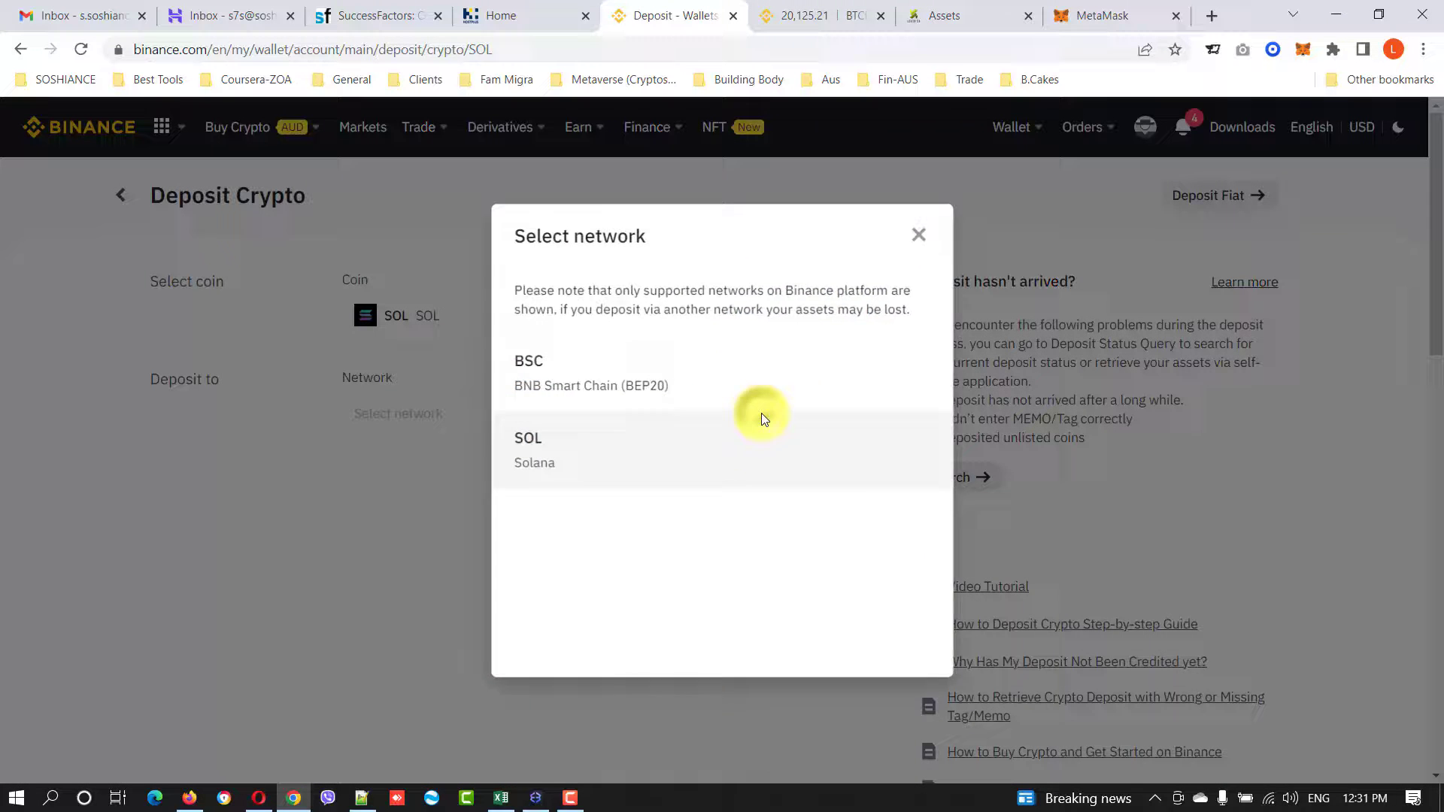
pyautogui.click(661, 448)
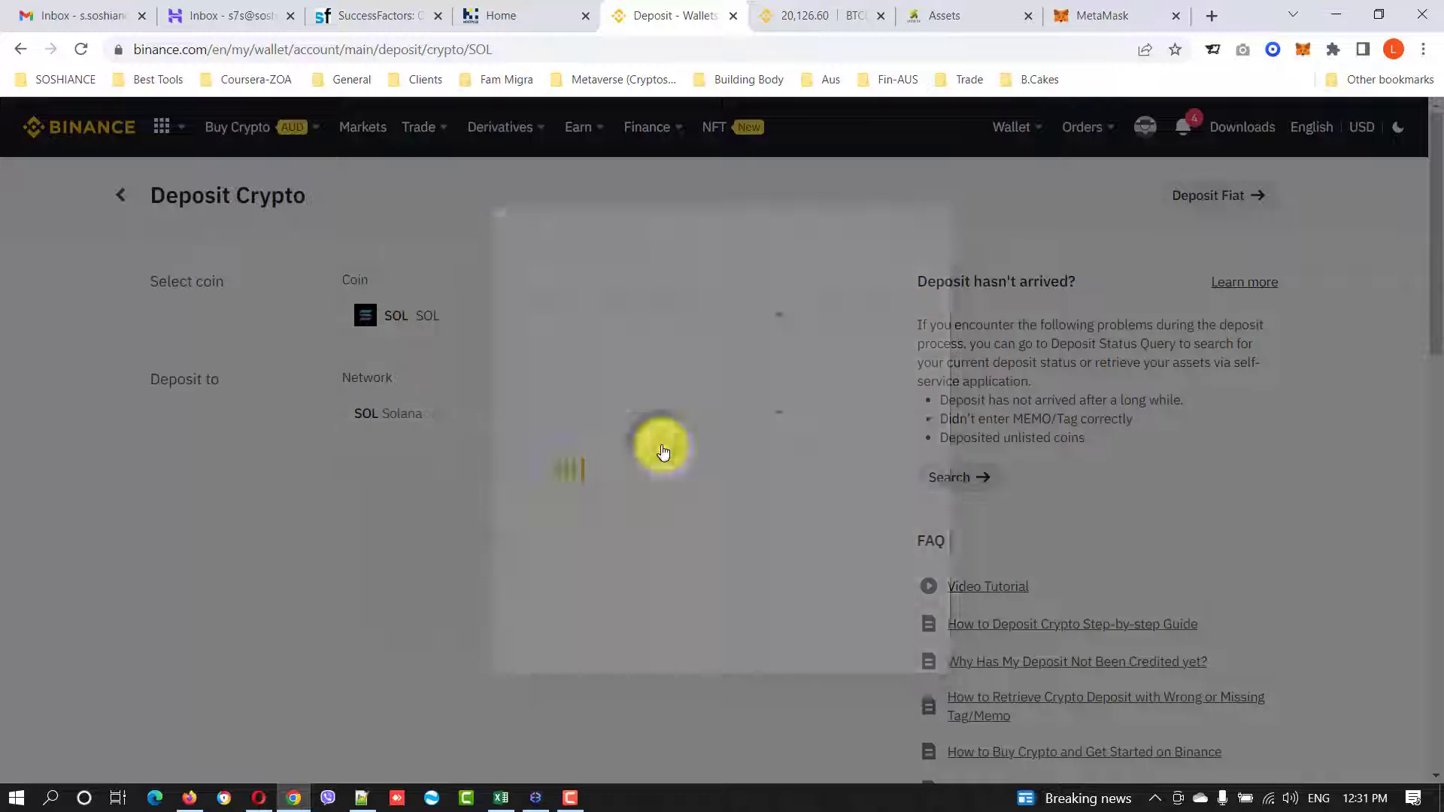
pyautogui.click(602, 585)
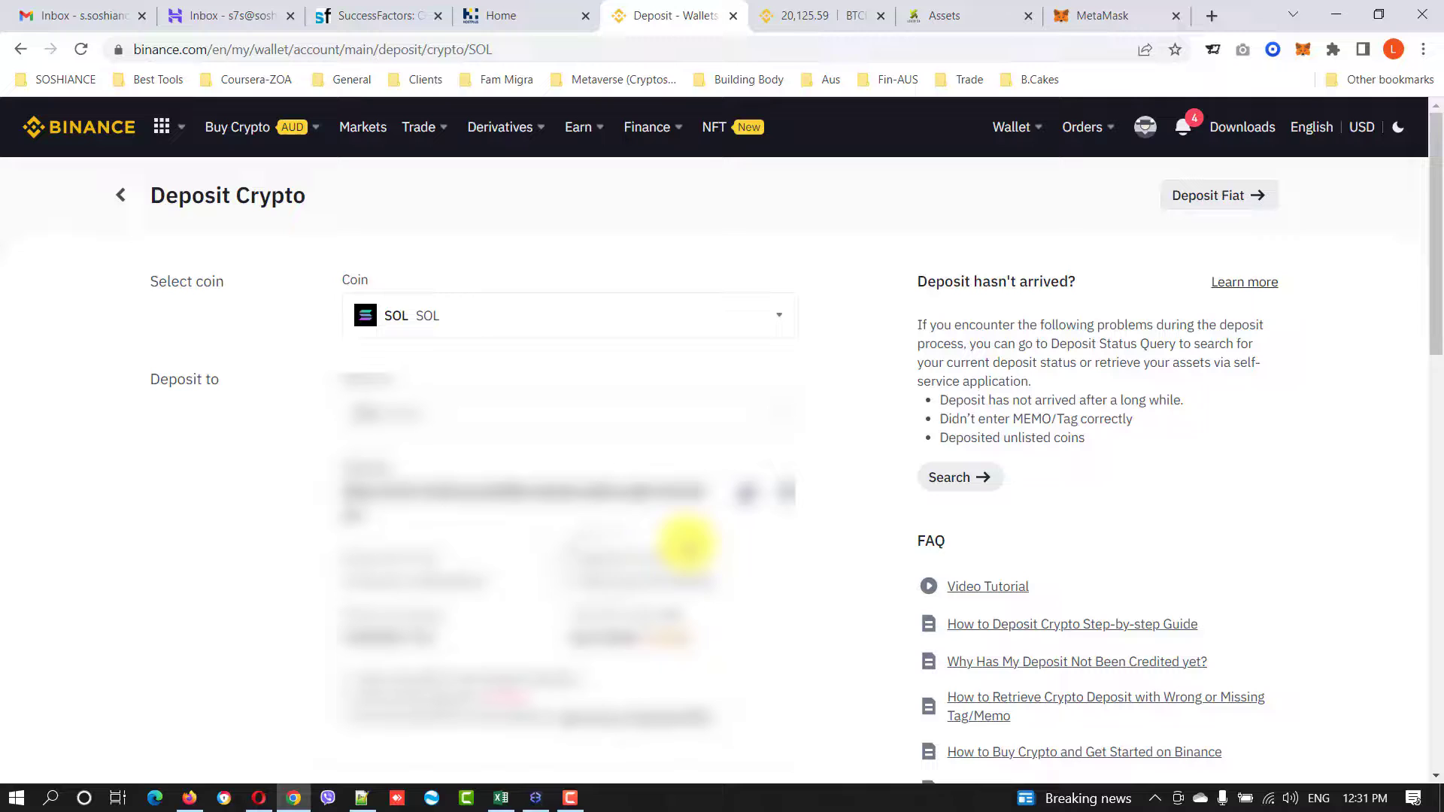
pyautogui.click(747, 495)
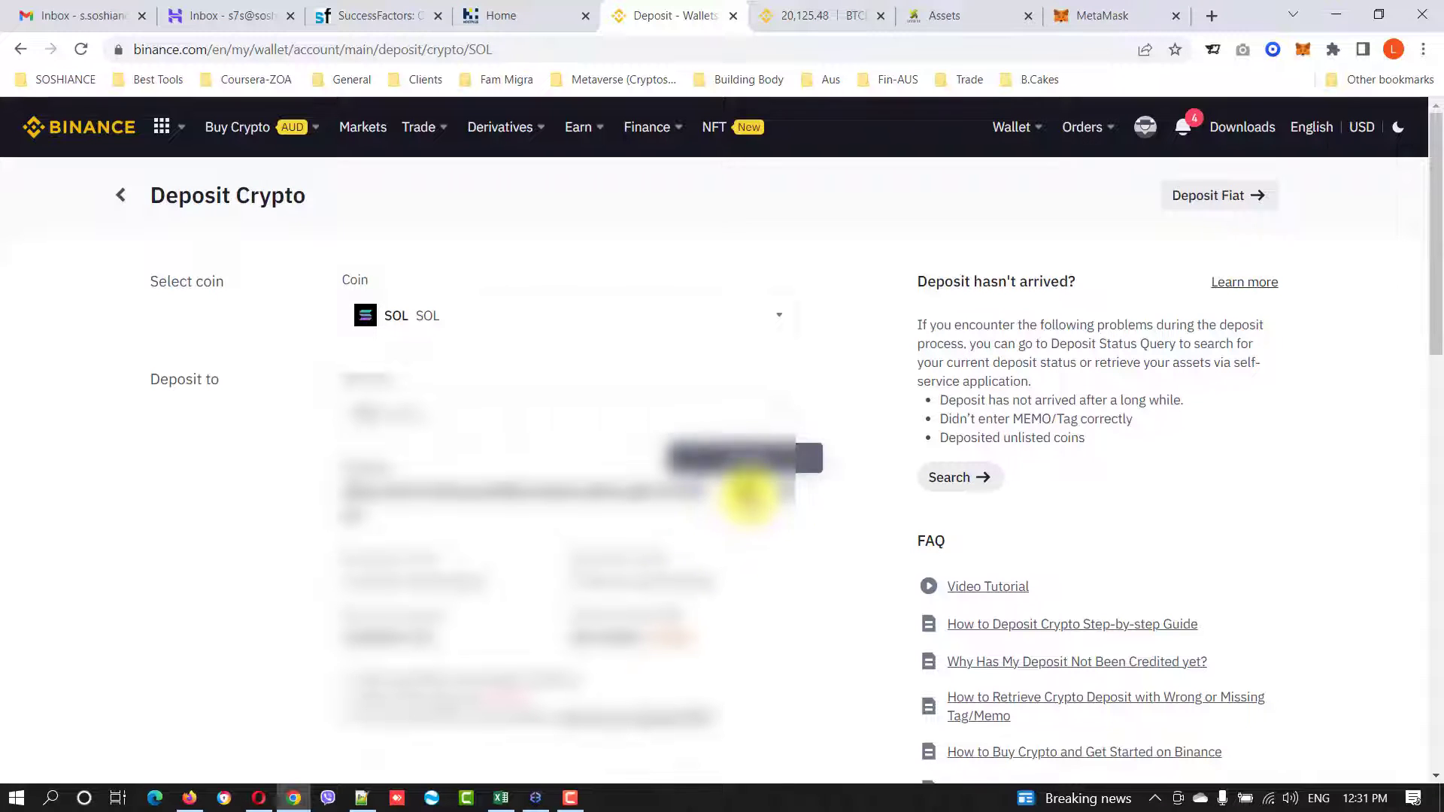
# Paste the SOL deposit address in Exodus and fill in the entire SOL balance.
pyautogui.hotkey('alt', 'Tab')
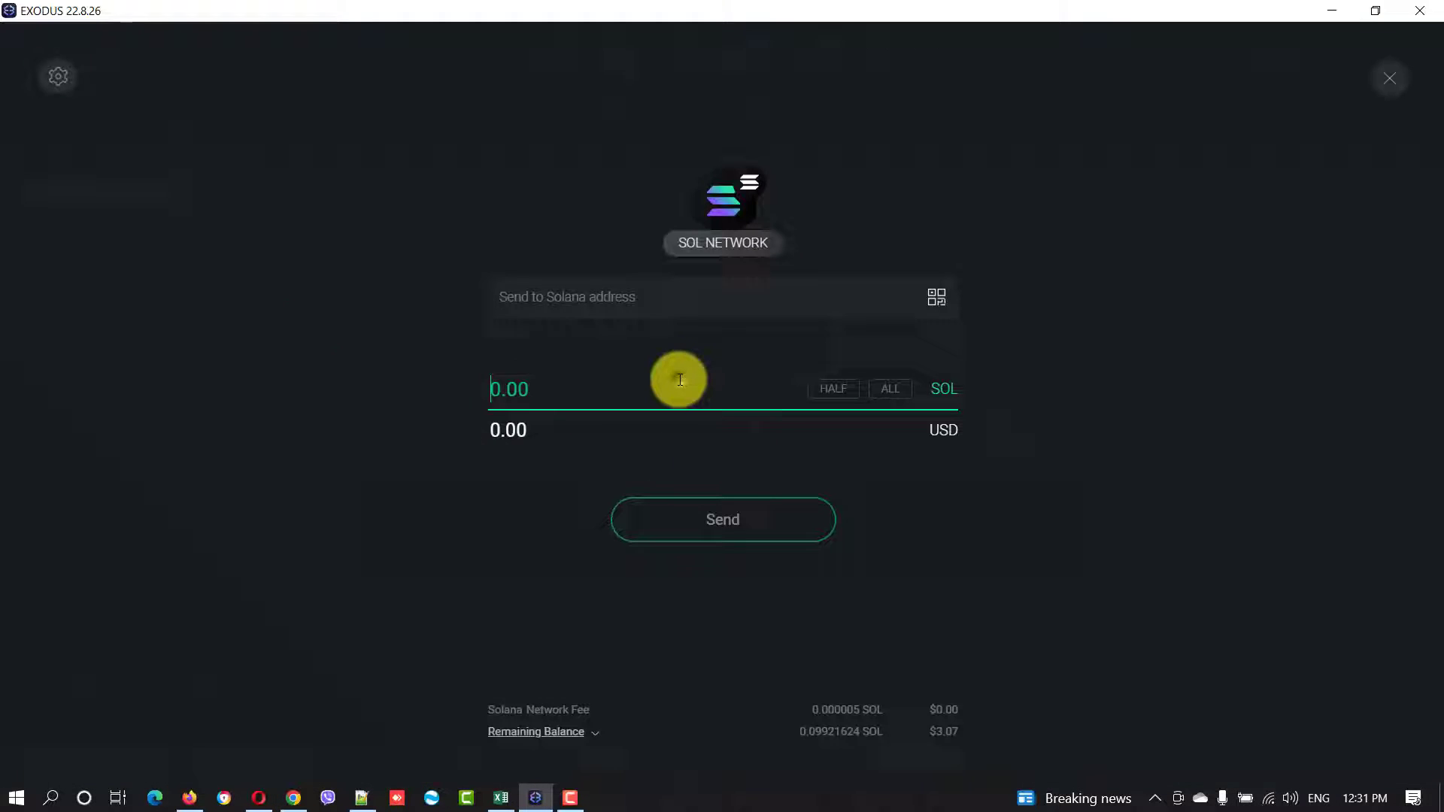
pyautogui.click(647, 300)
pyautogui.hotkey('ctrl', 'v')
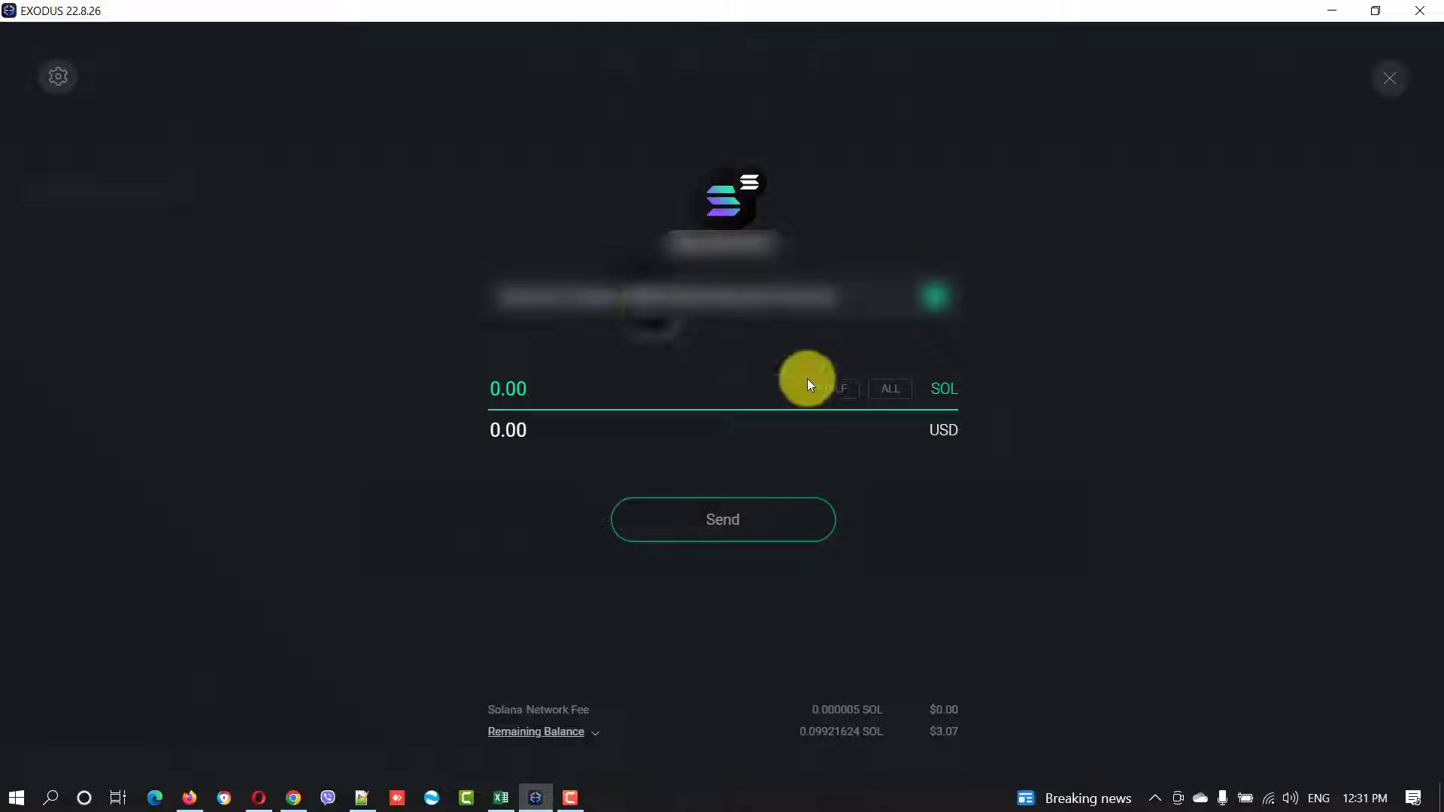
pyautogui.click(891, 388)
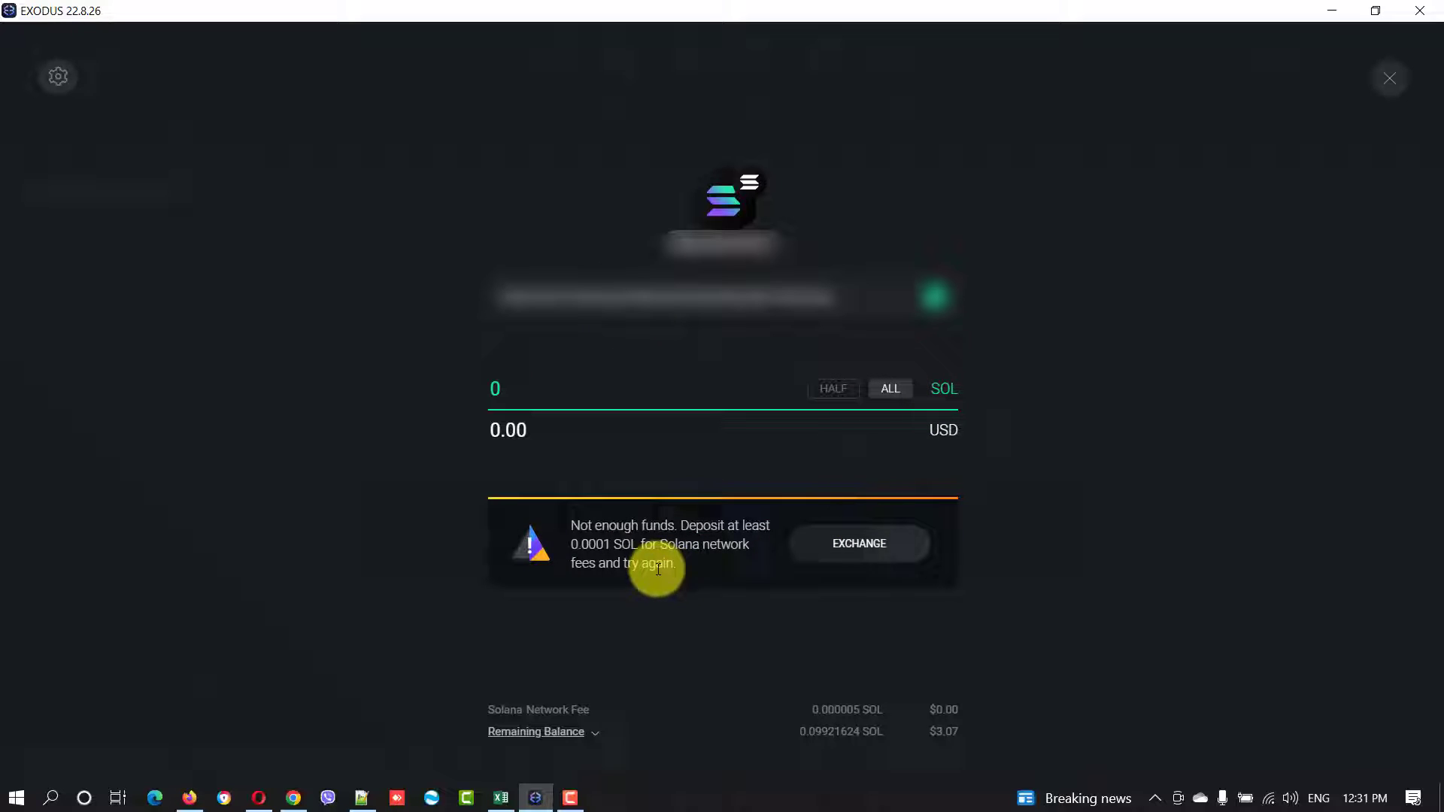
# Close the Solana send after the not-enough-funds warning and open the Cosmos wallet.
pyautogui.click(1157, 453)
pyautogui.click(674, 401)
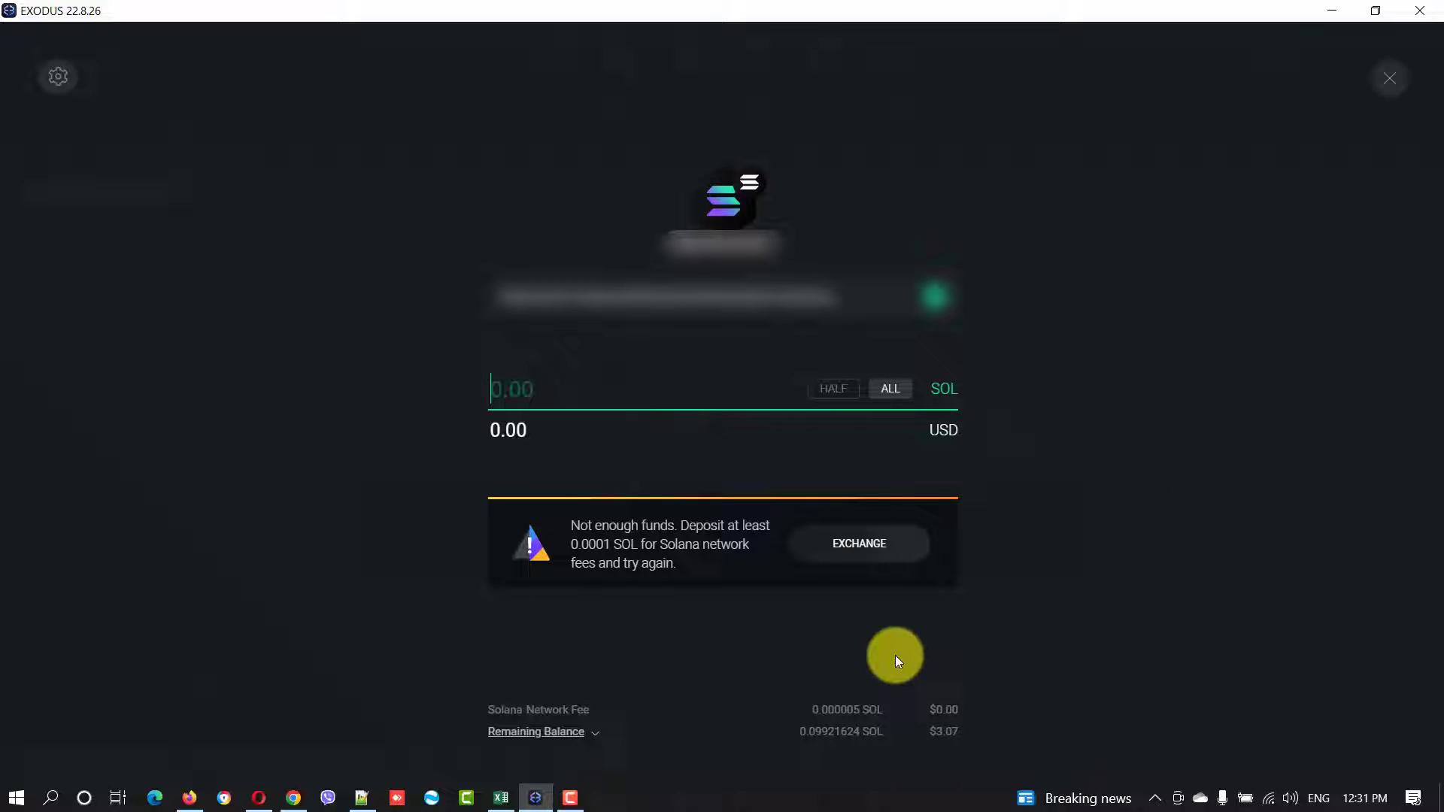
pyautogui.click(1390, 88)
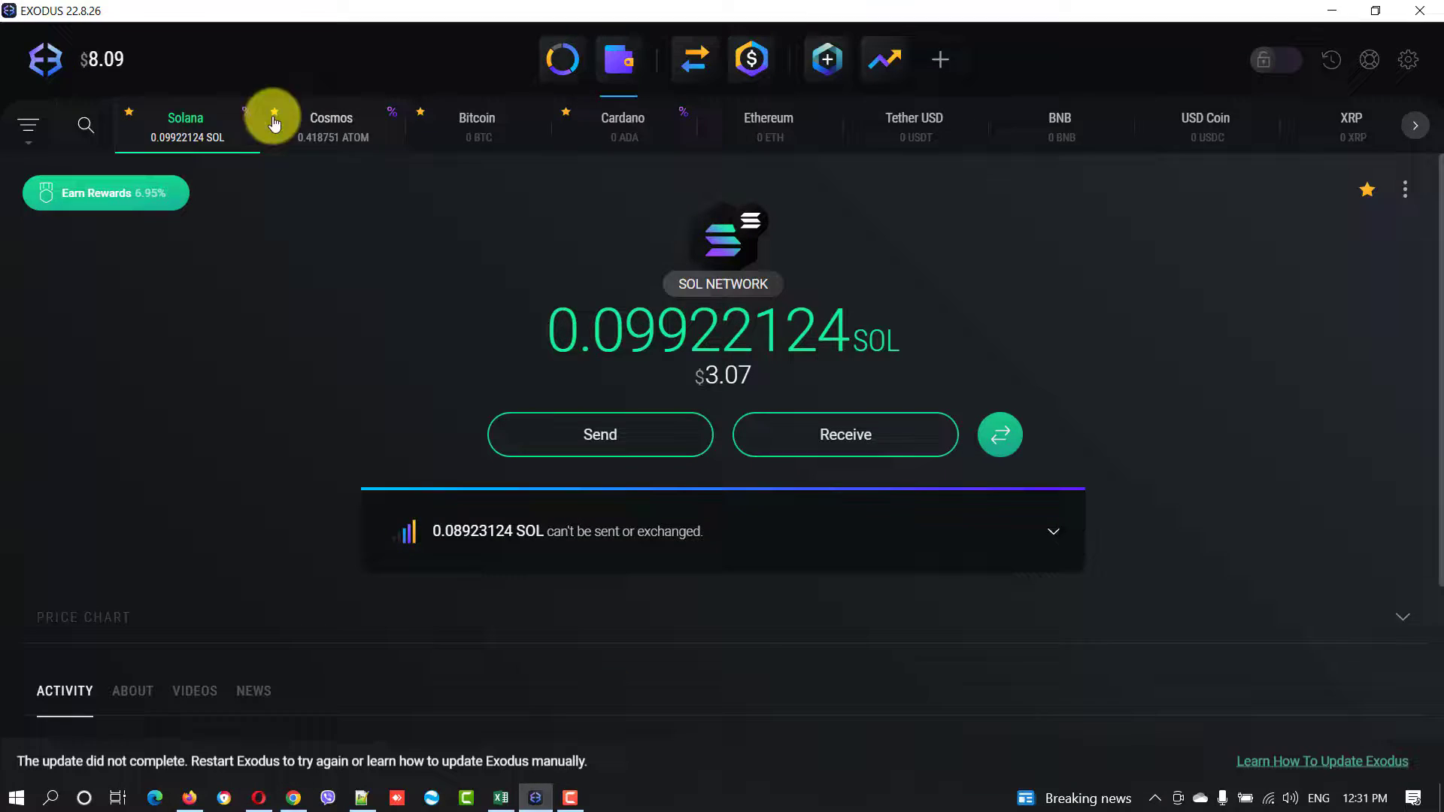
pyautogui.click(331, 154)
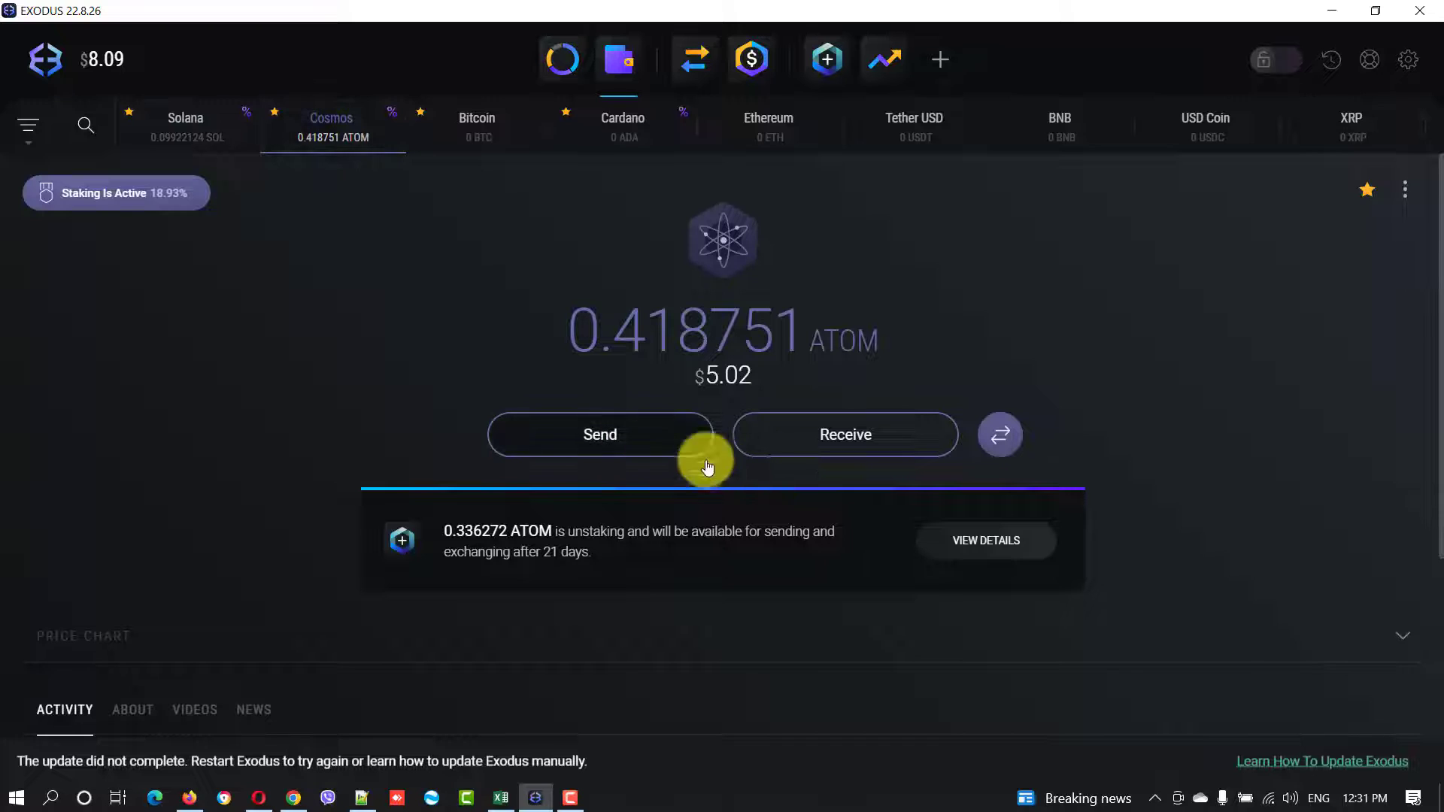
# Return to the browser and open the BTC/BUSD spot page, priced at 20,136.99 BUSD.
pyautogui.hotkey('alt', 'Tab')
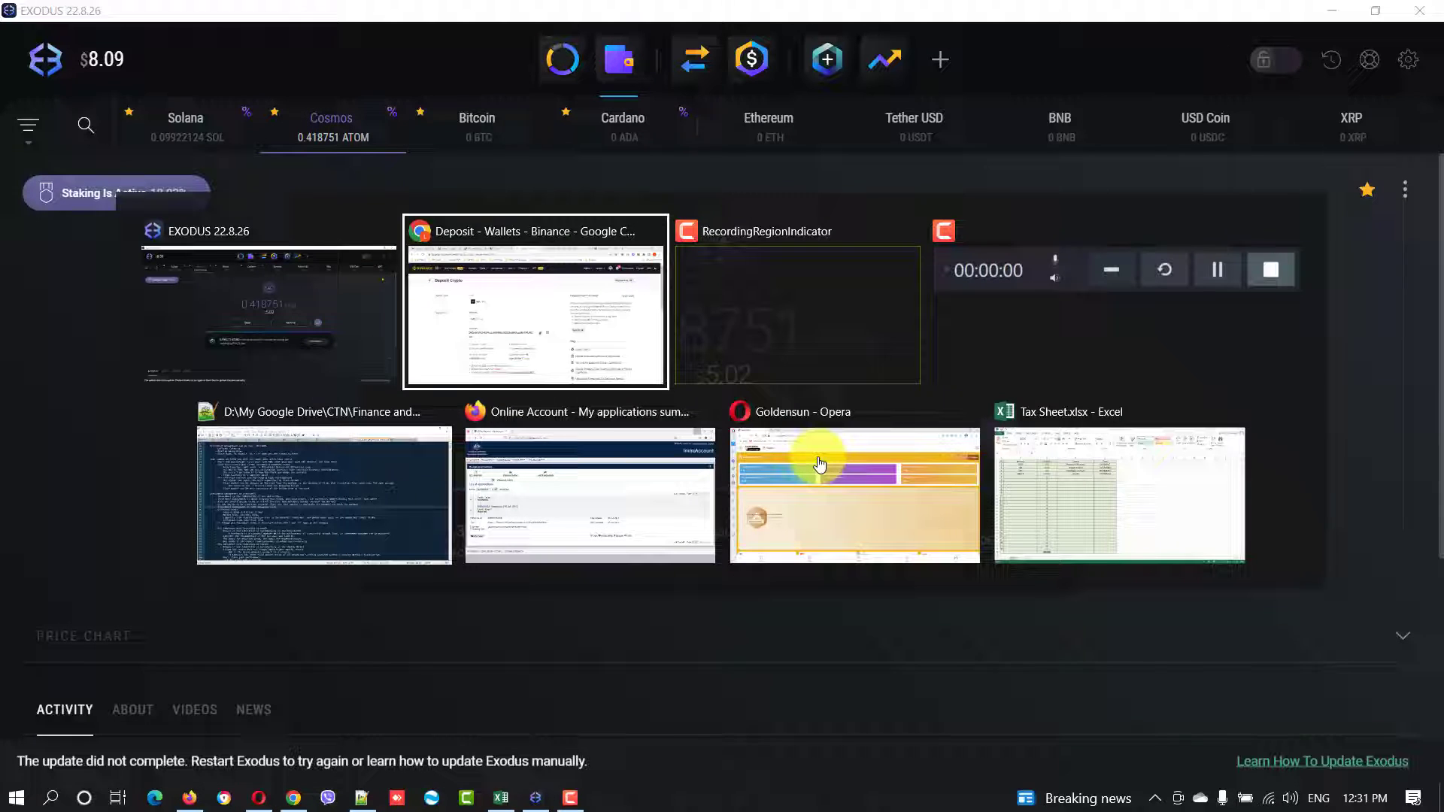
pyautogui.hotkey('alt', 'shift', 'Tab')
pyautogui.hotkey('alt', 'Tab')
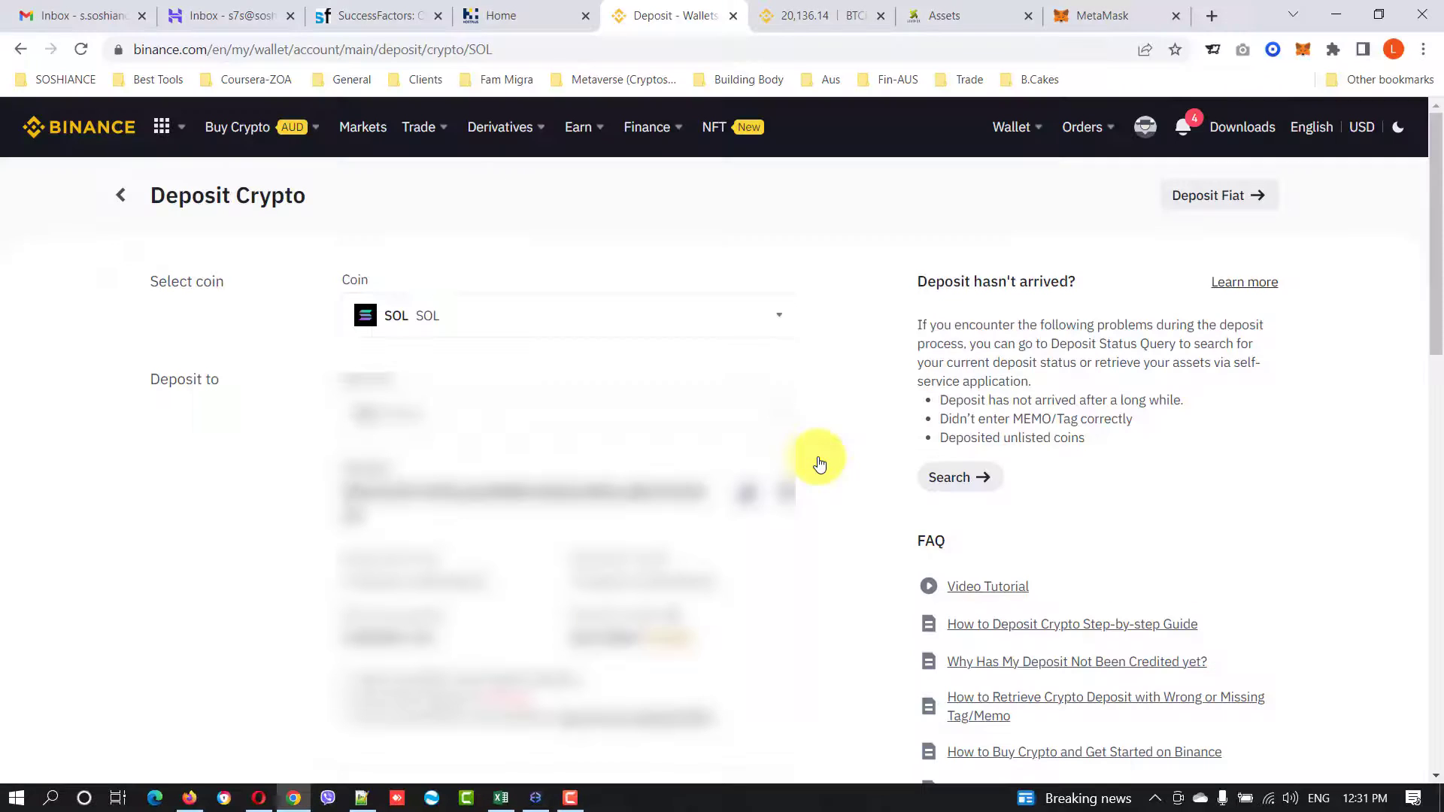
pyautogui.click(820, 16)
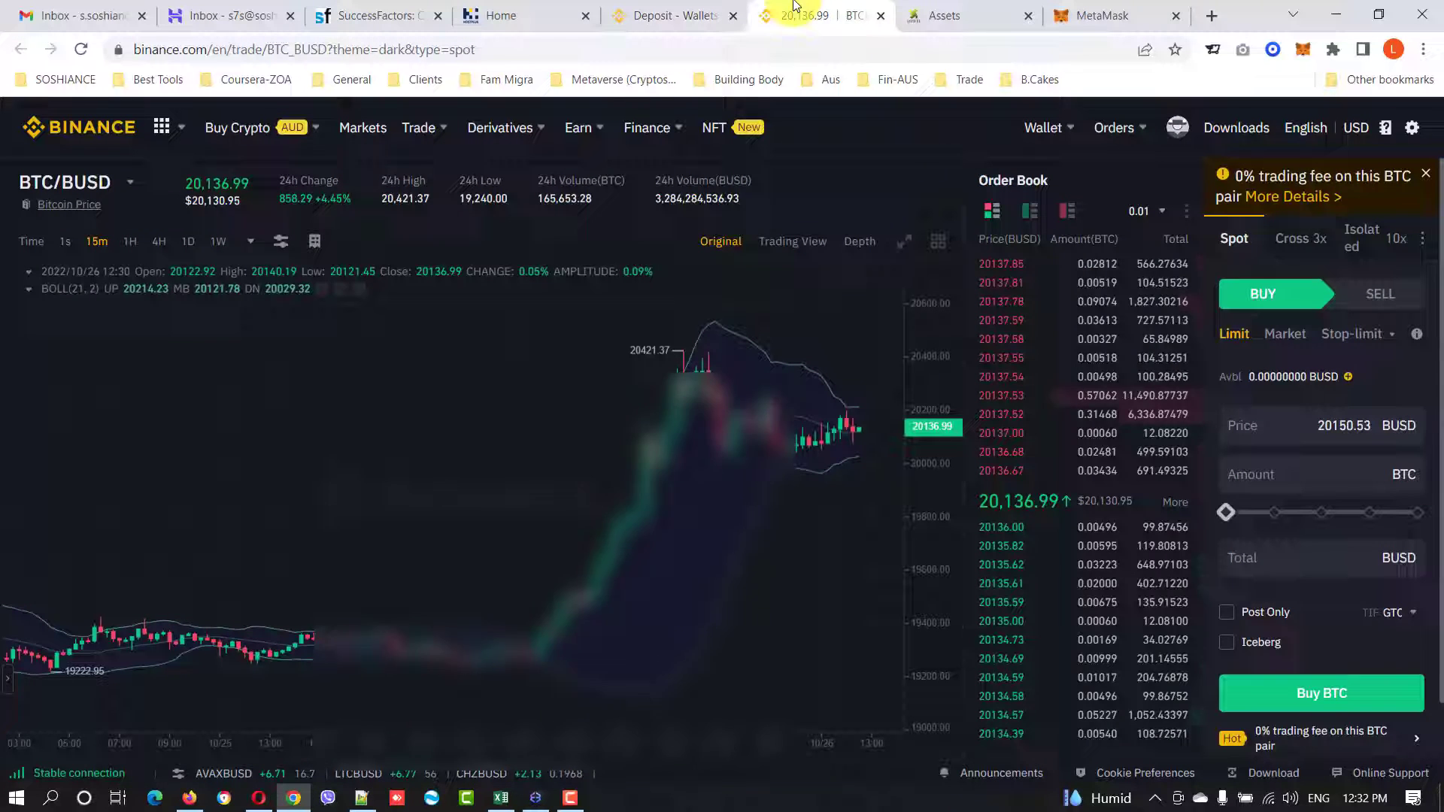